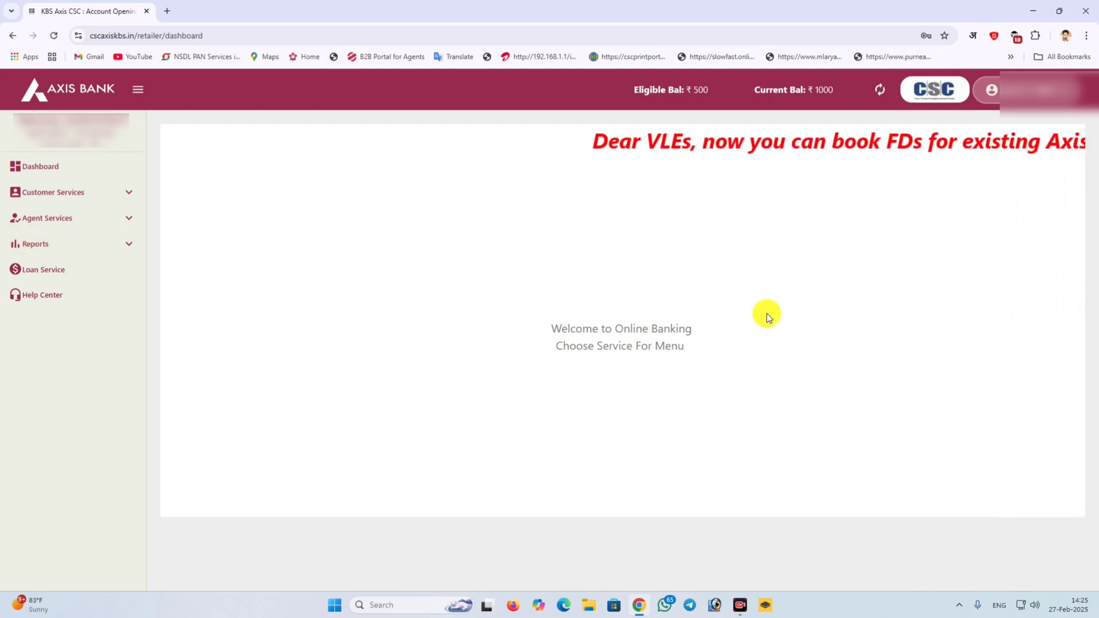
# Step: Open Cash Withdrawal-PG from Agent Services, then expand Customer Services again in the sidebar
pyautogui.click(54, 196)
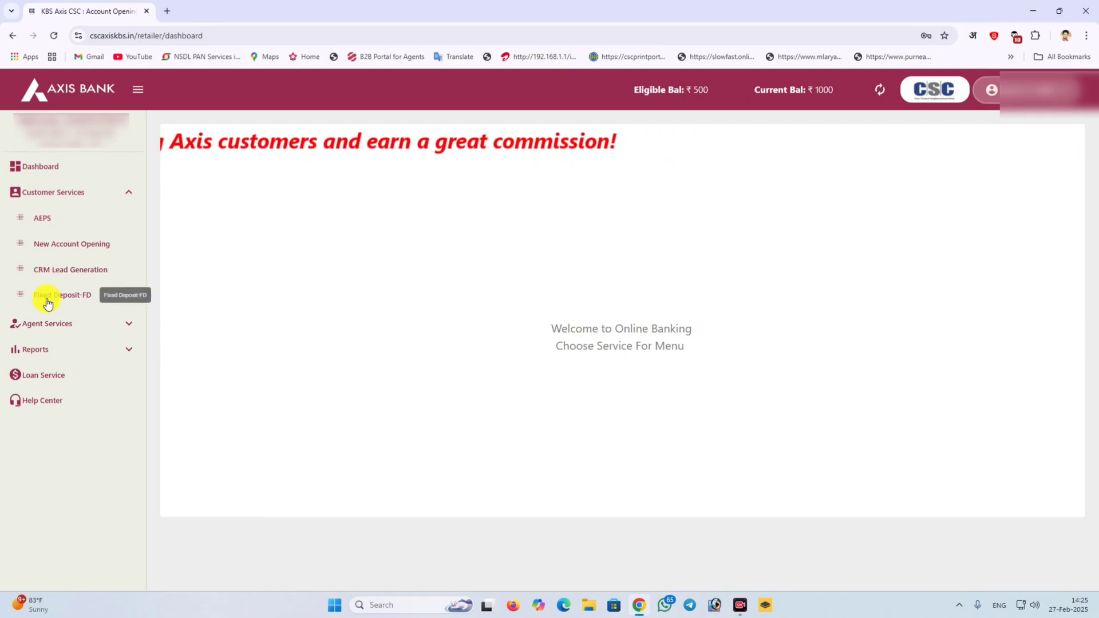
pyautogui.click(43, 322)
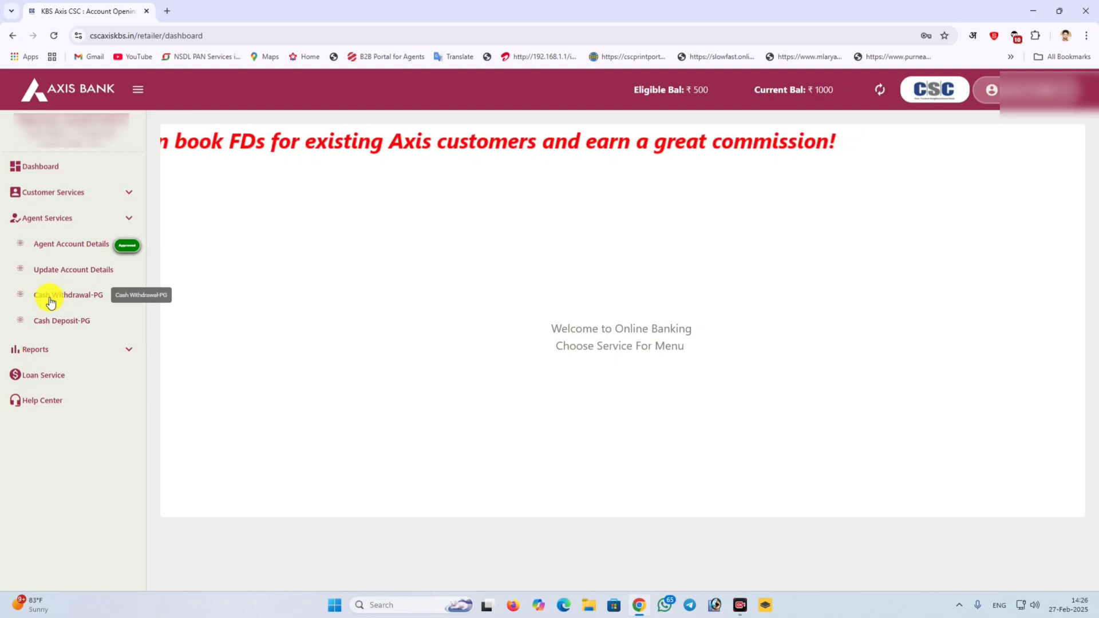
pyautogui.click(50, 302)
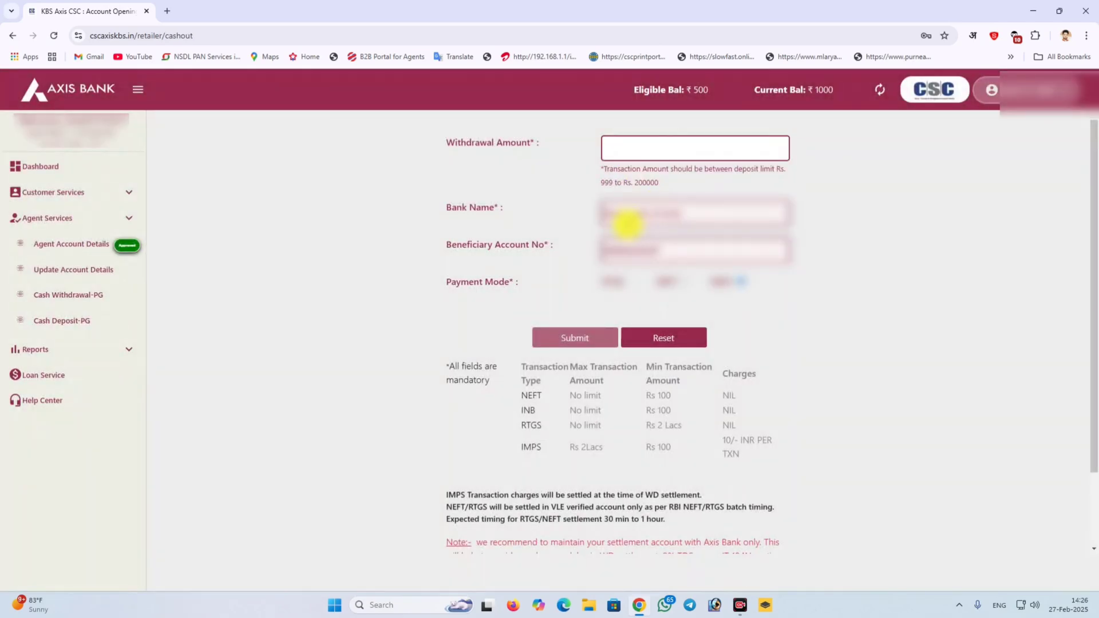
pyautogui.click(645, 156)
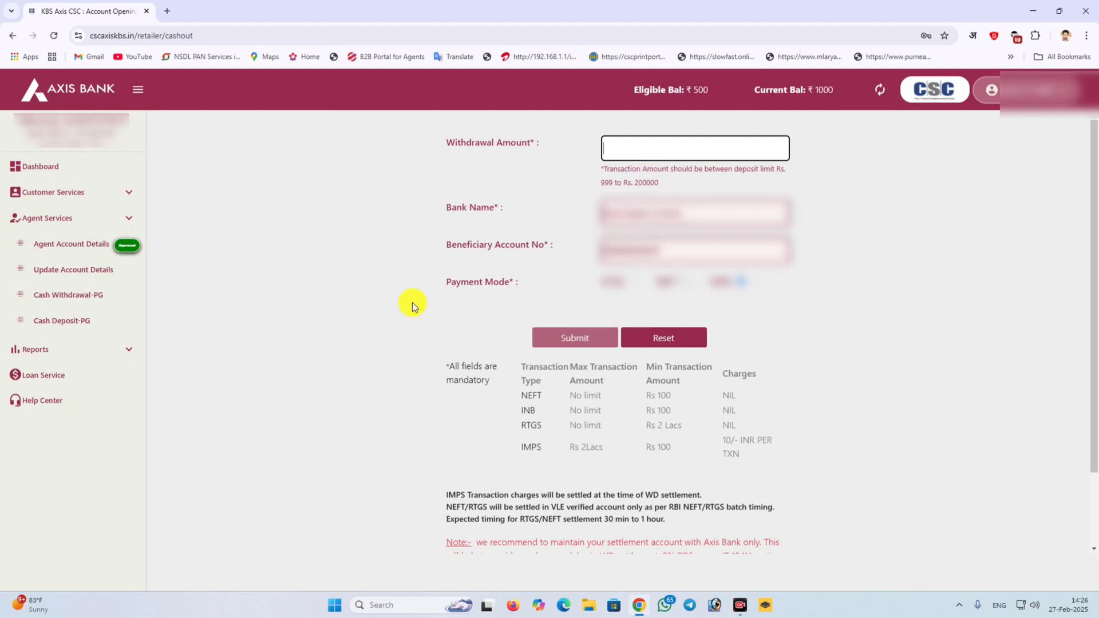
pyautogui.click(57, 189)
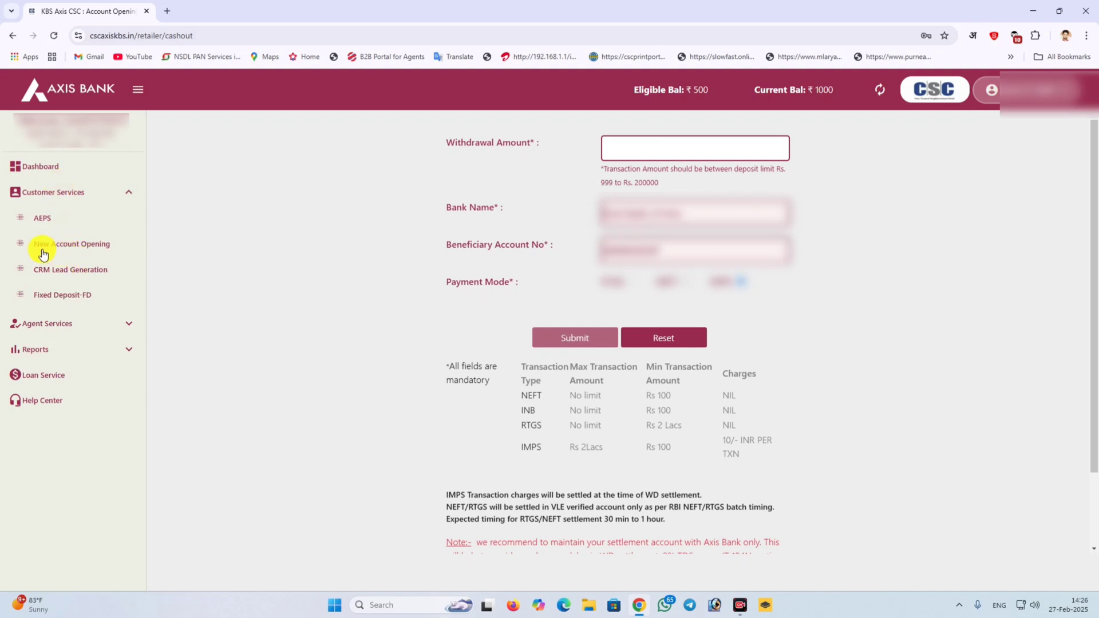
# Step: Open New Account Opening and close the Sahaj/Current account information popup
pyautogui.click(67, 246)
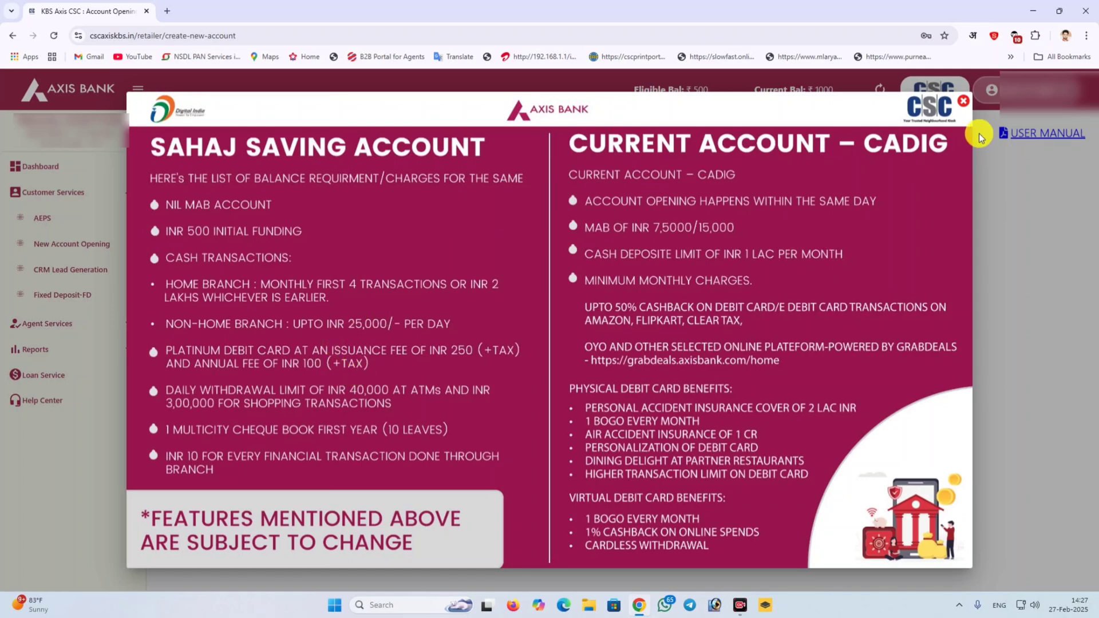
pyautogui.click(963, 101)
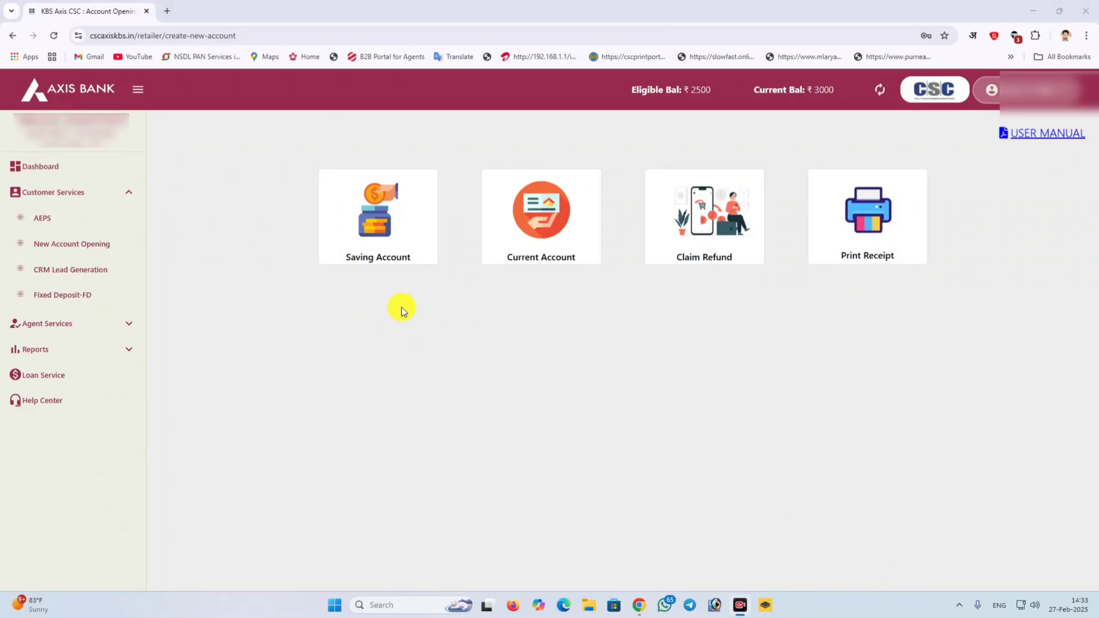
# Step: Choose Saving Account and proceed past the Get Started page
pyautogui.click(378, 256)
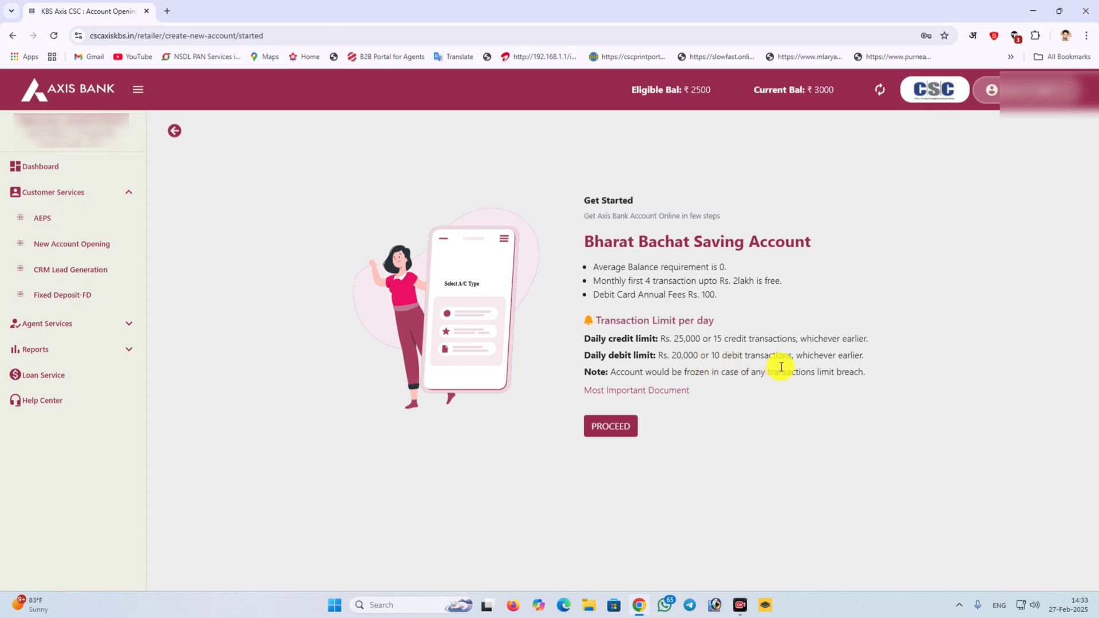
pyautogui.click(613, 427)
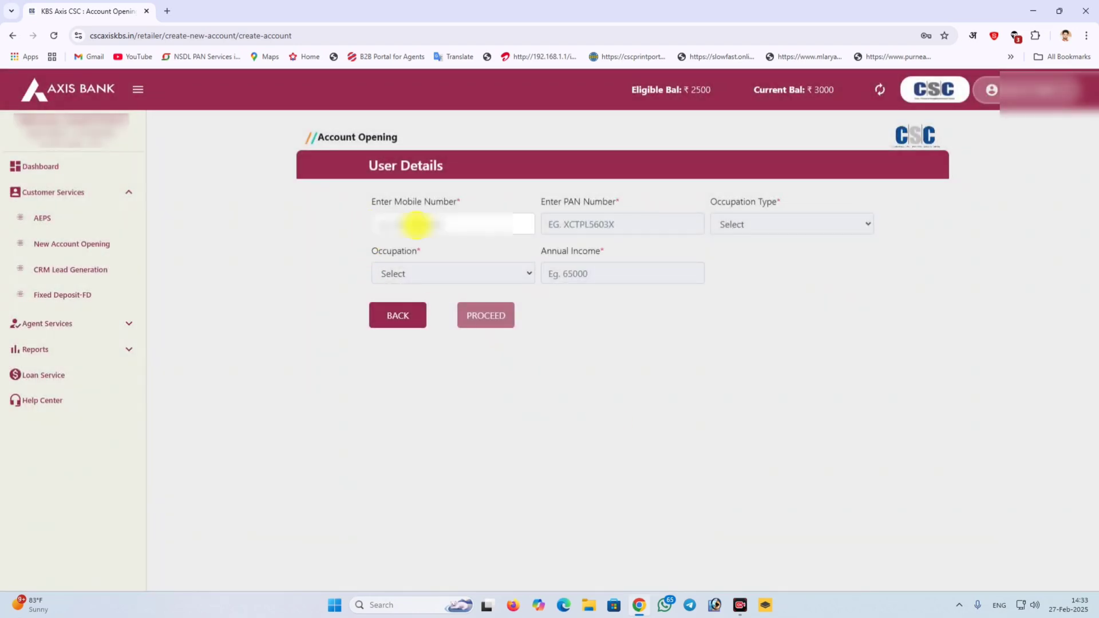
# Step: Enter the customer's mobile number and move to the PAN number field
pyautogui.click(575, 224)
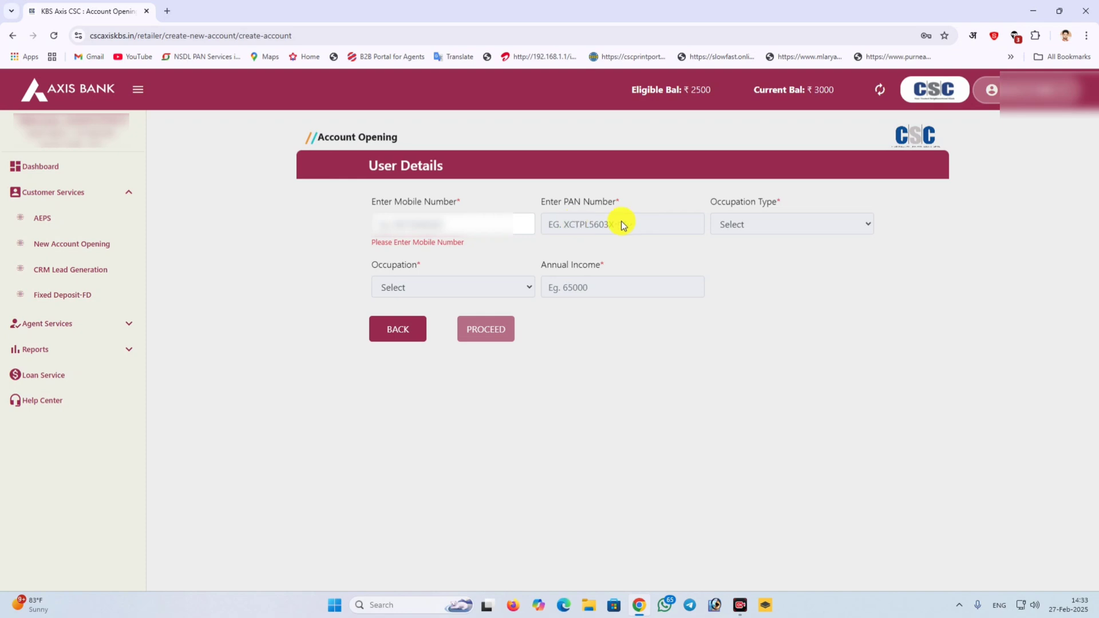
pyautogui.click(444, 227)
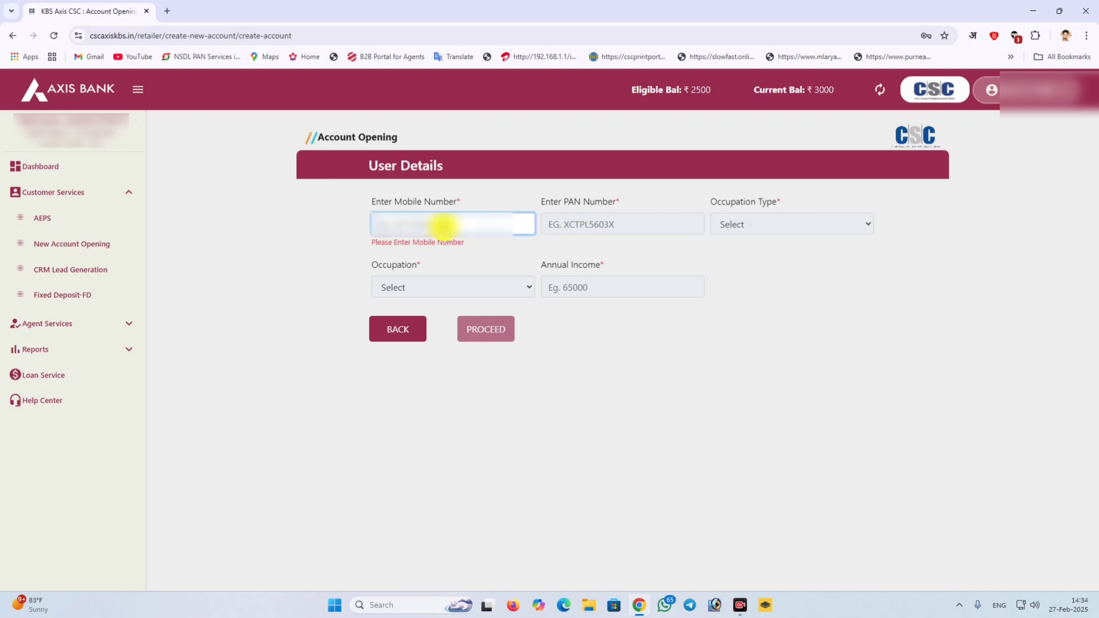
pyautogui.write('9876')
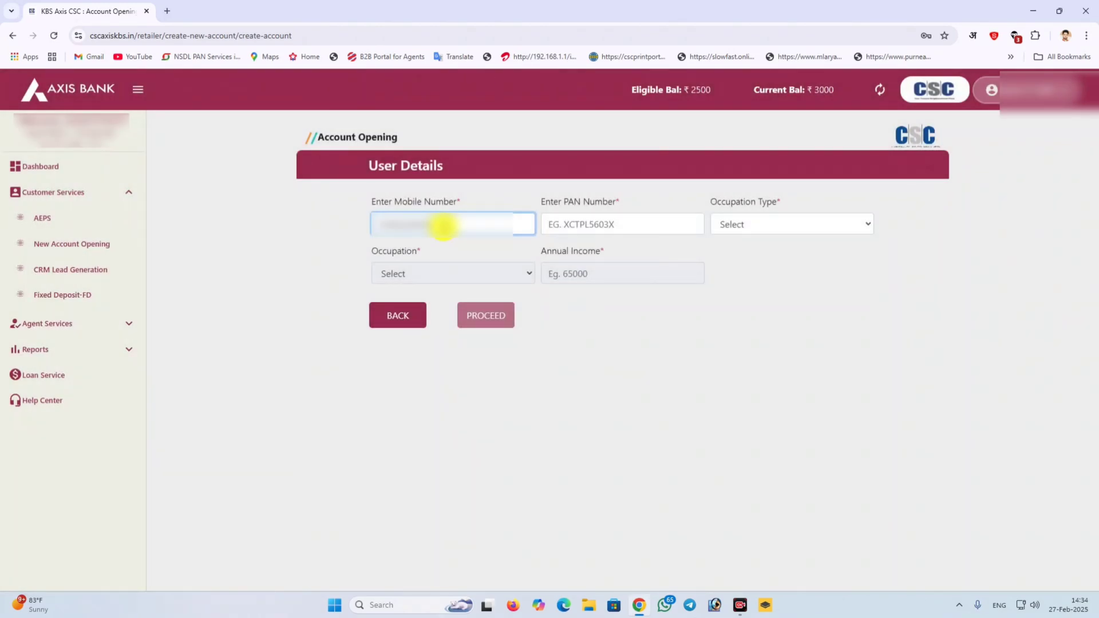
pyautogui.click(569, 223)
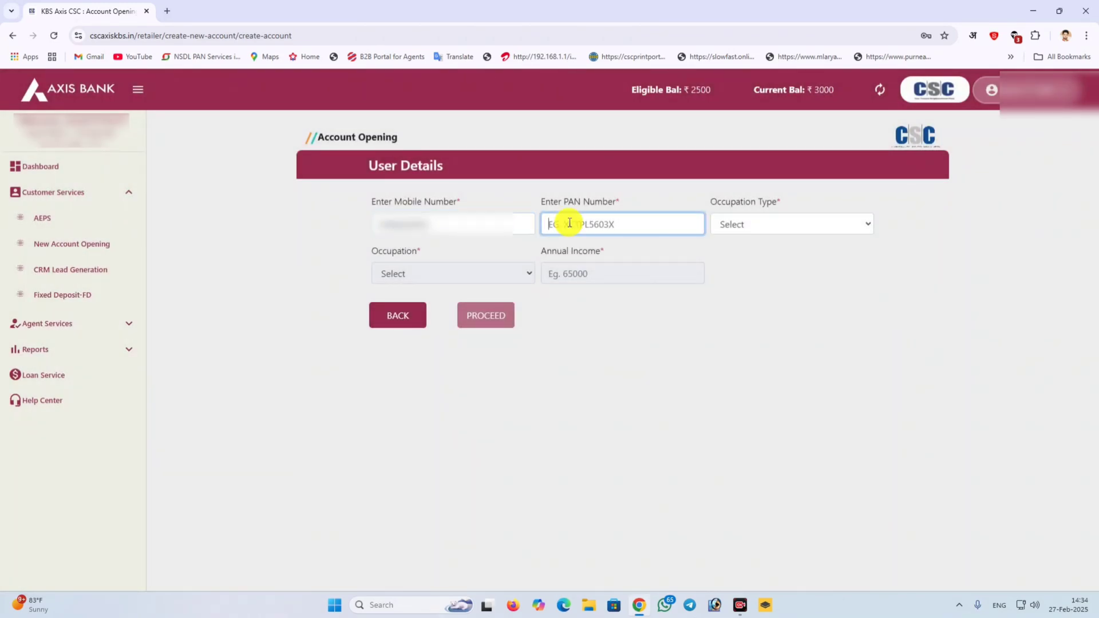
# Step: Set occupation type to Self Employed and occupation to Activities Allied To Agriculture
pyautogui.click(745, 223)
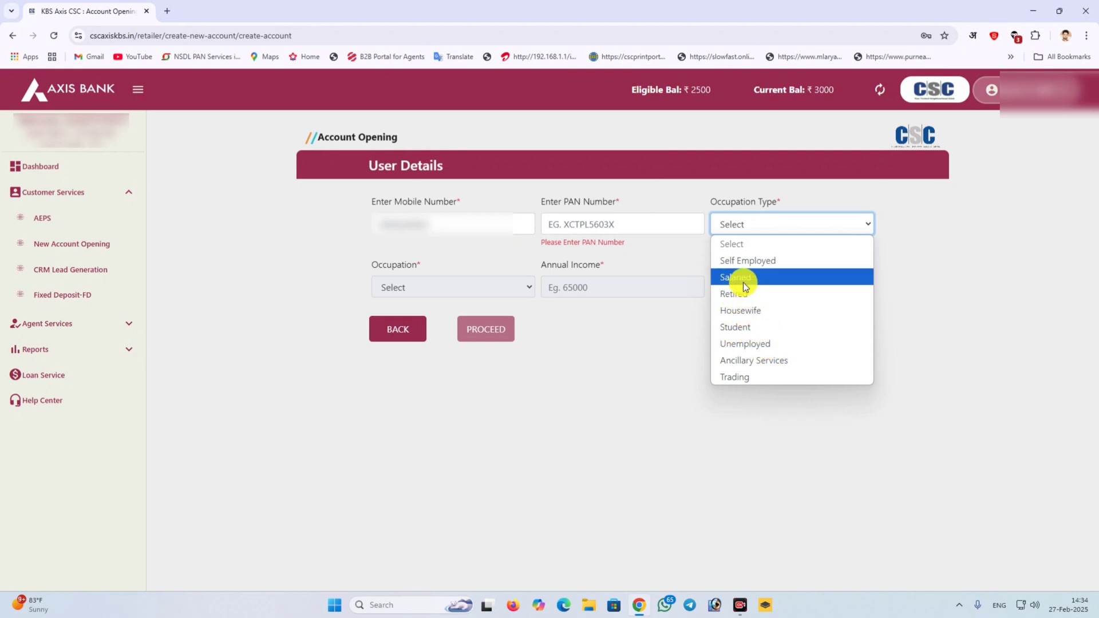
pyautogui.click(741, 261)
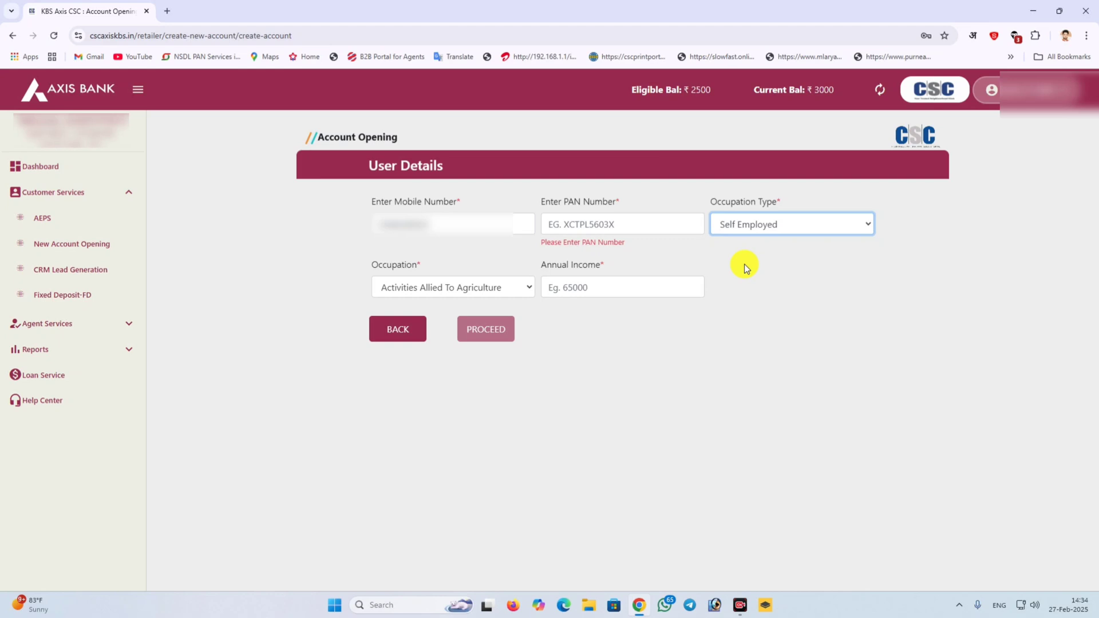
pyautogui.click(527, 290)
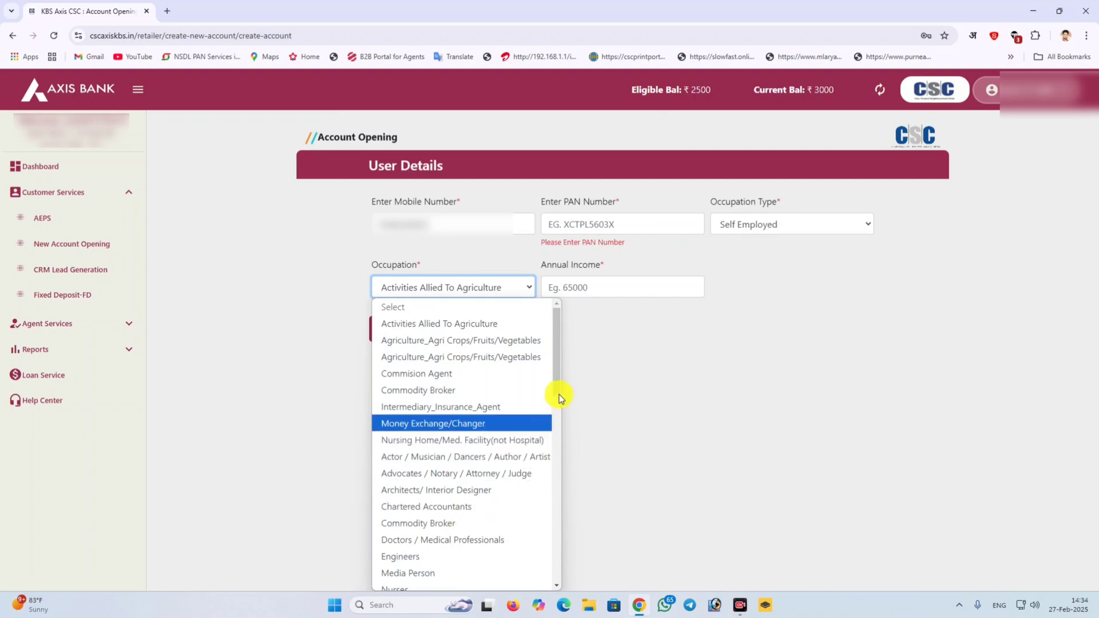
pyautogui.moveTo(558, 381); pyautogui.dragTo(559, 446)
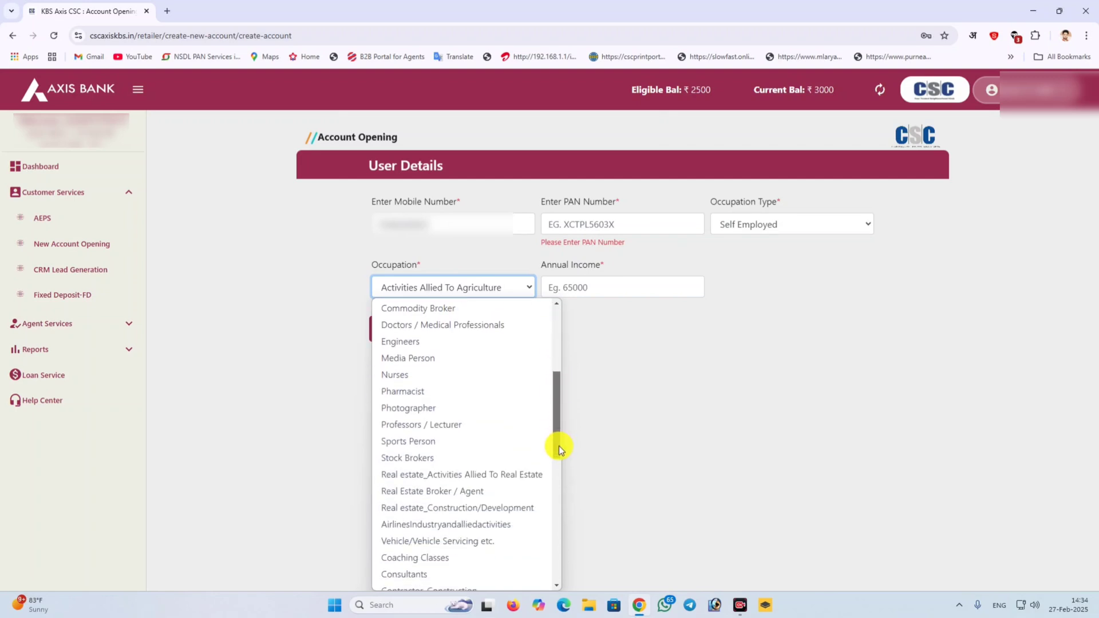
pyautogui.moveTo(558, 445); pyautogui.dragTo(559, 359)
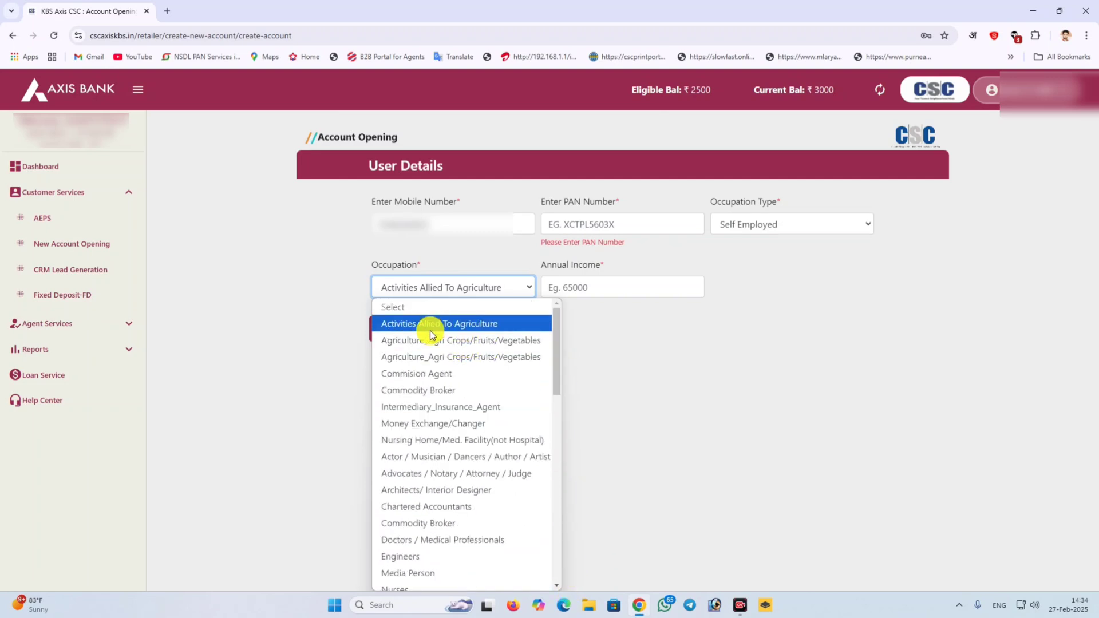
pyautogui.click(454, 326)
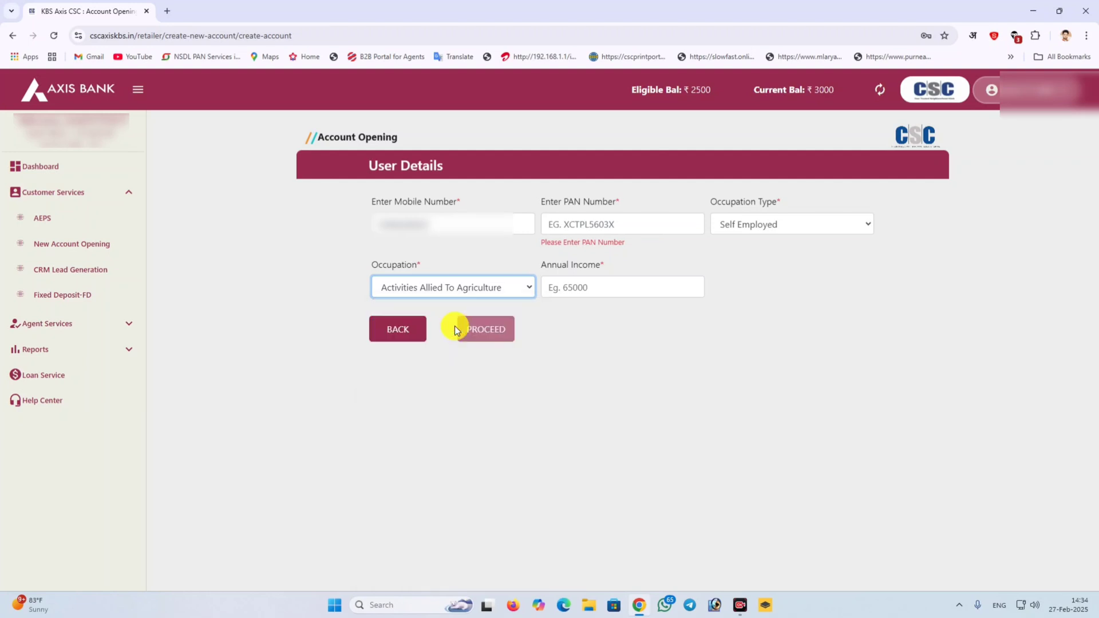
# Step: Enter 250000 as the annual income
pyautogui.click(553, 283)
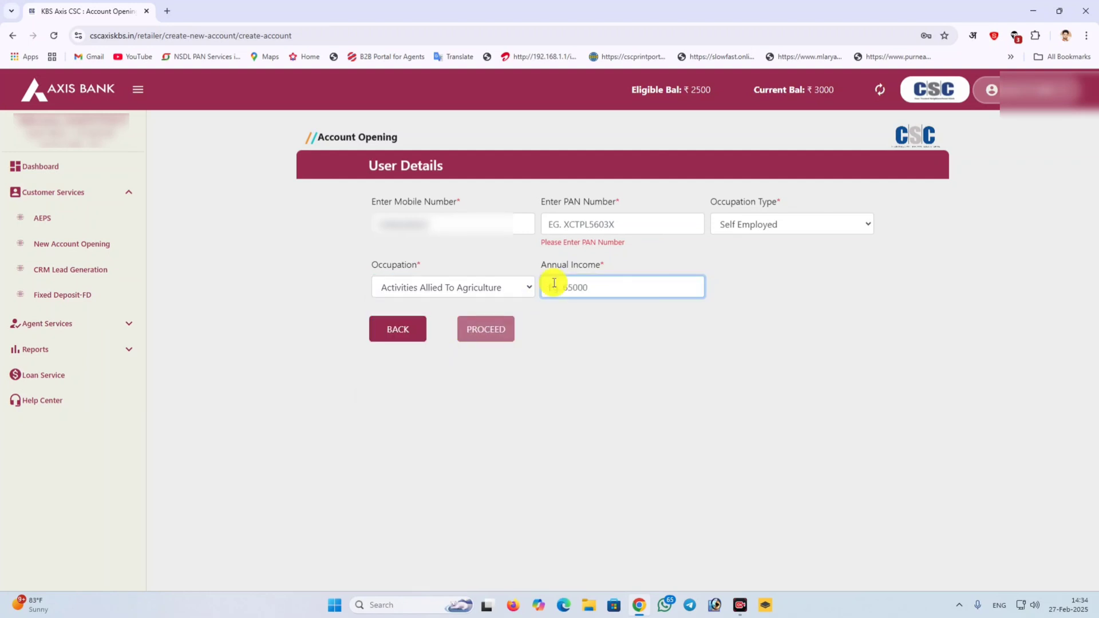
pyautogui.write('250000')
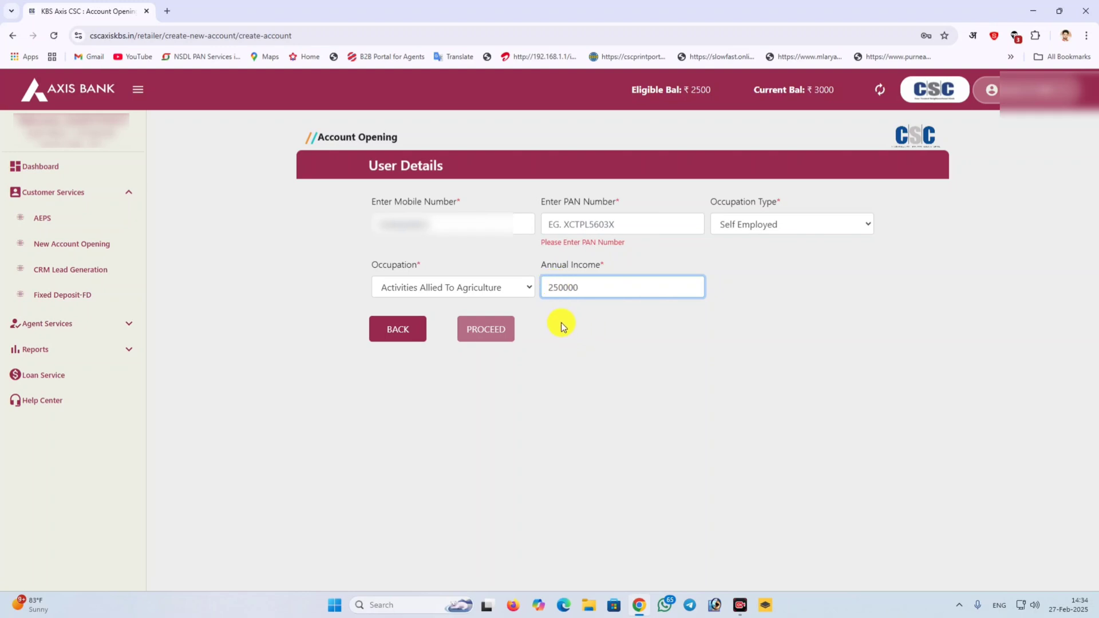
pyautogui.click(479, 335)
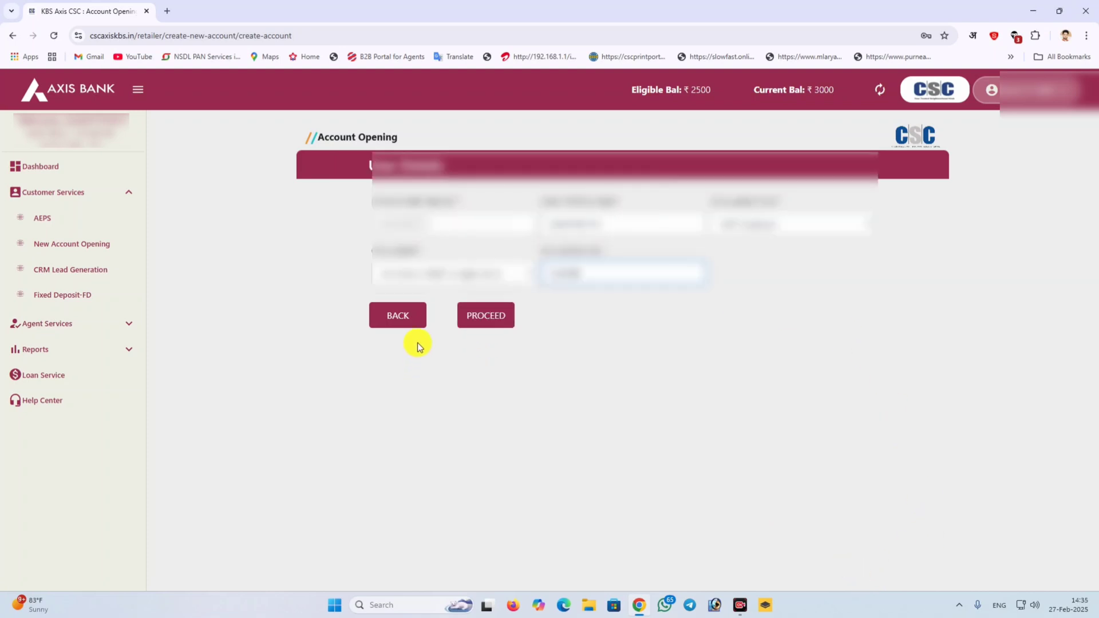
# Step: Submit the user details and accept the Most Important Document and declaration consents
pyautogui.click(483, 322)
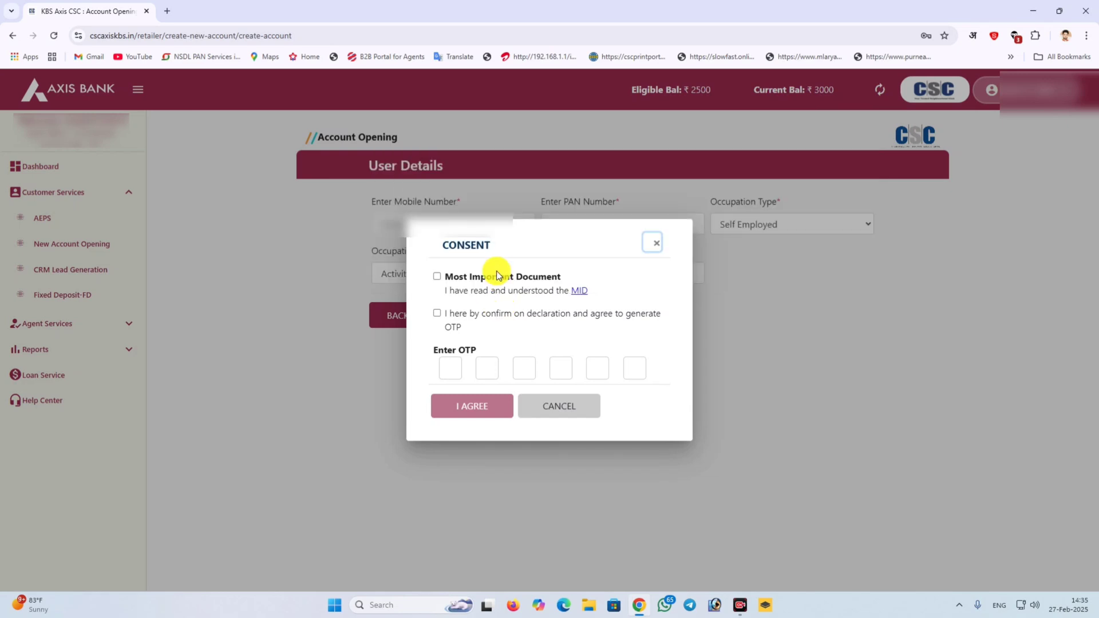
pyautogui.click(437, 277)
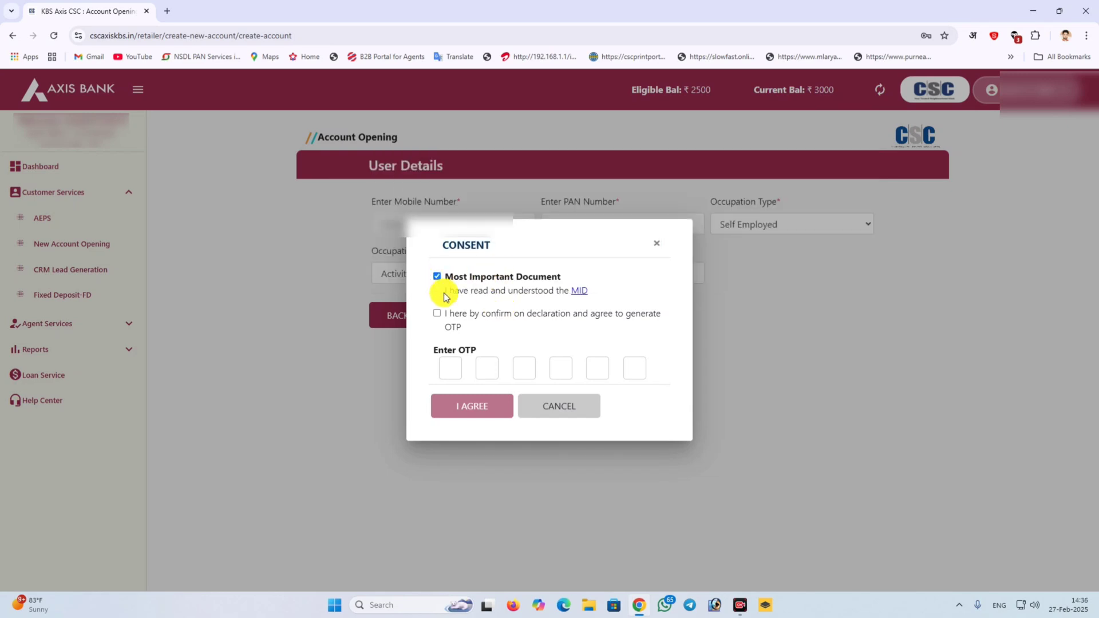
pyautogui.click(436, 313)
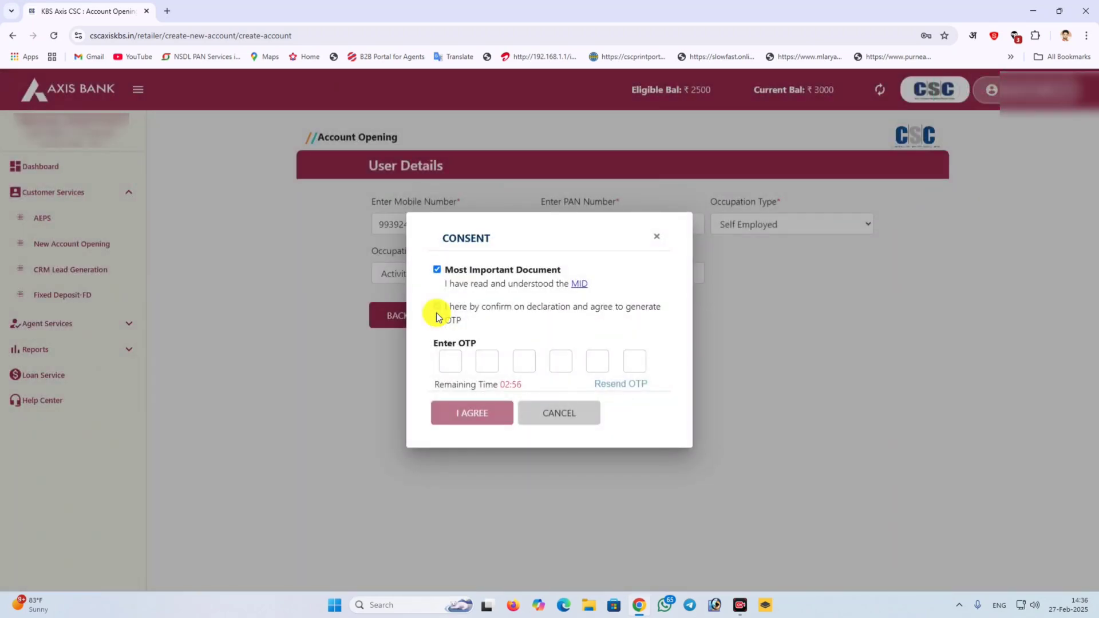
# Step: Enter the six-digit consent OTP and agree to confirm consent
pyautogui.click(449, 366)
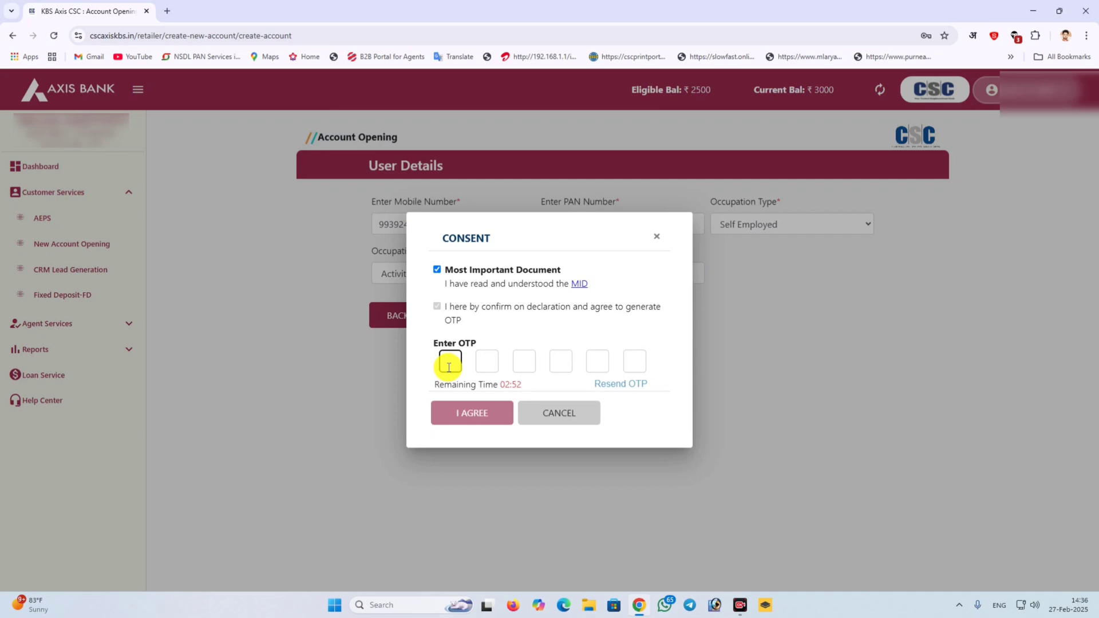
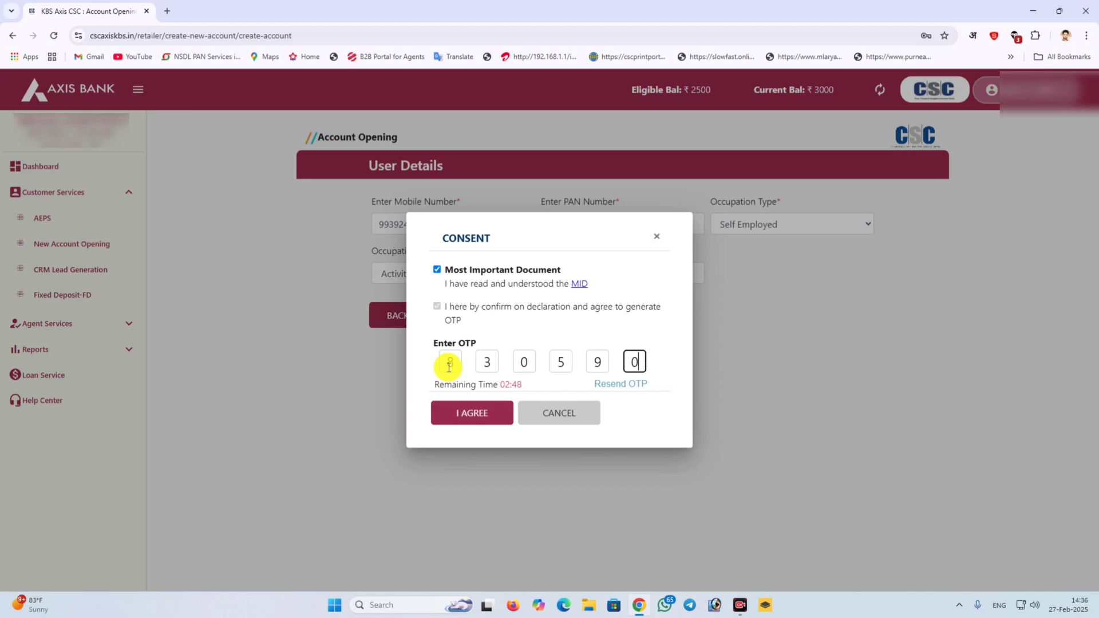
pyautogui.click(465, 414)
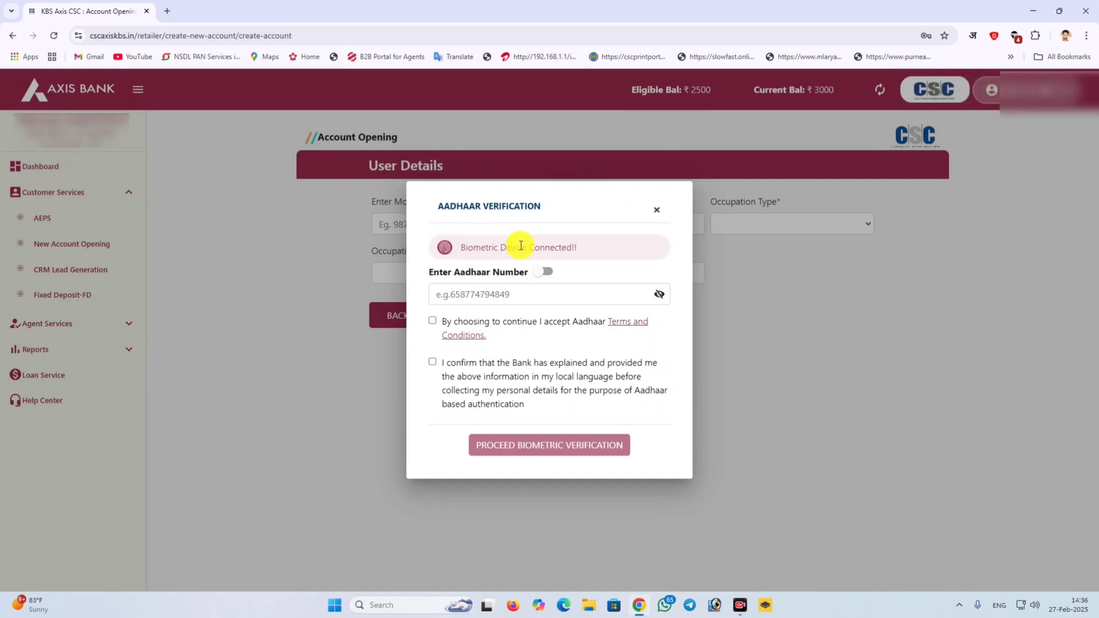
# Step: Fill in the customer's Aadhaar number from autofill and accept the Aadhaar terms
pyautogui.click(511, 294)
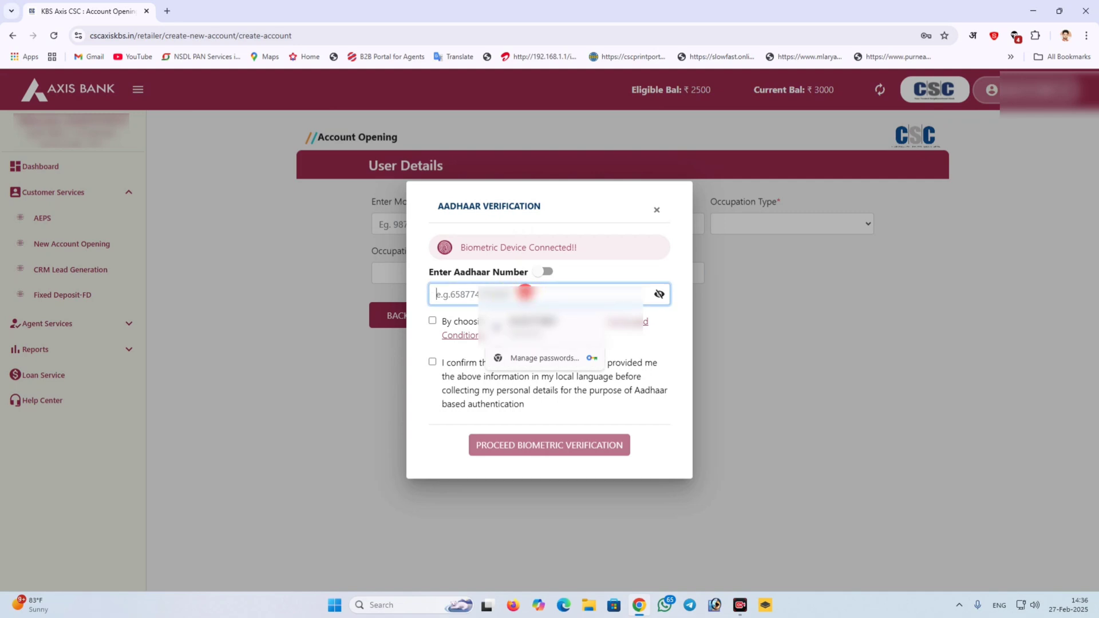
pyautogui.click(432, 326)
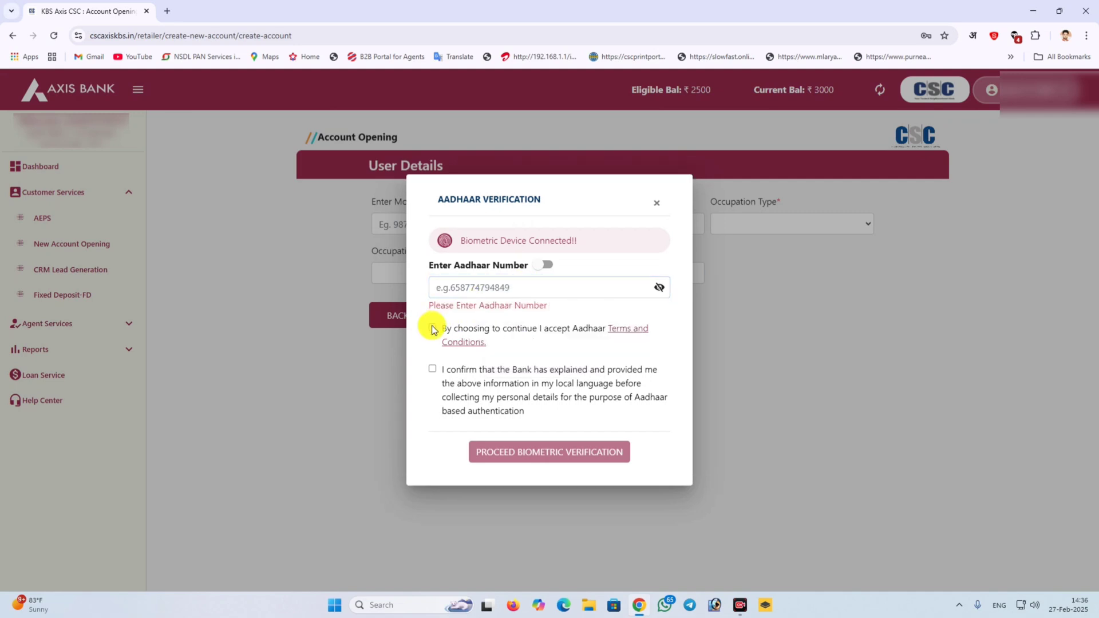
pyautogui.click(432, 327)
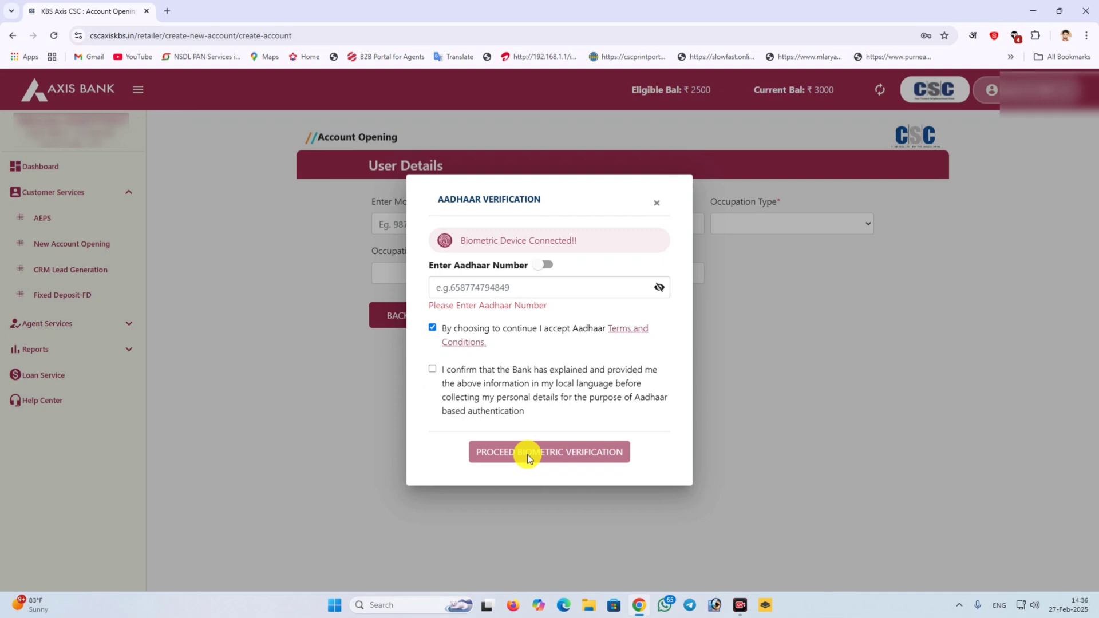
pyautogui.click(507, 287)
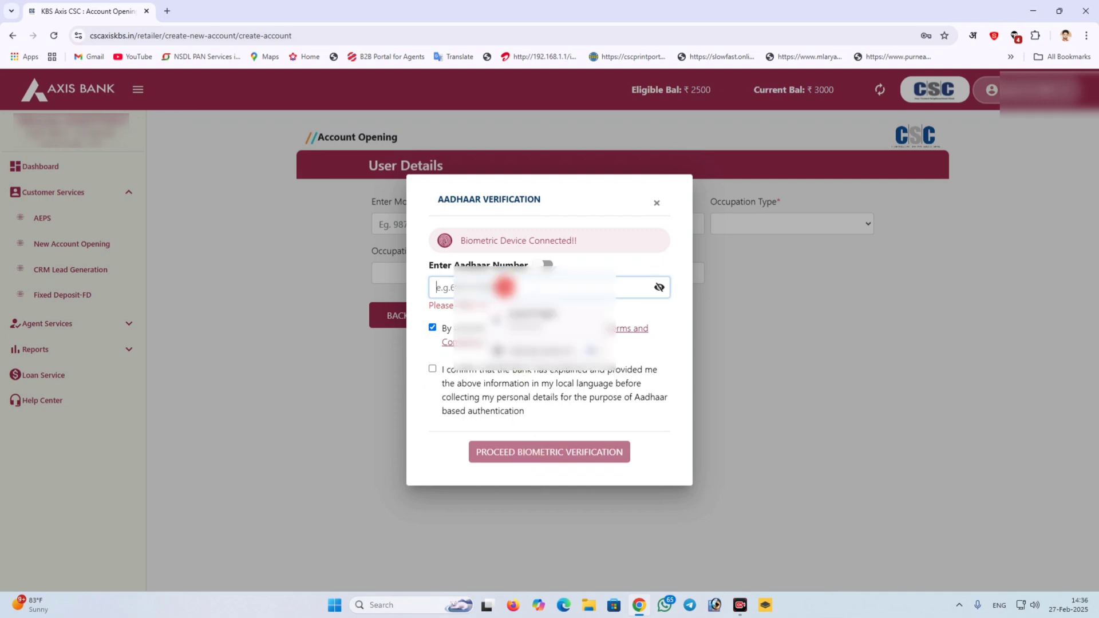
pyautogui.click(865, 578)
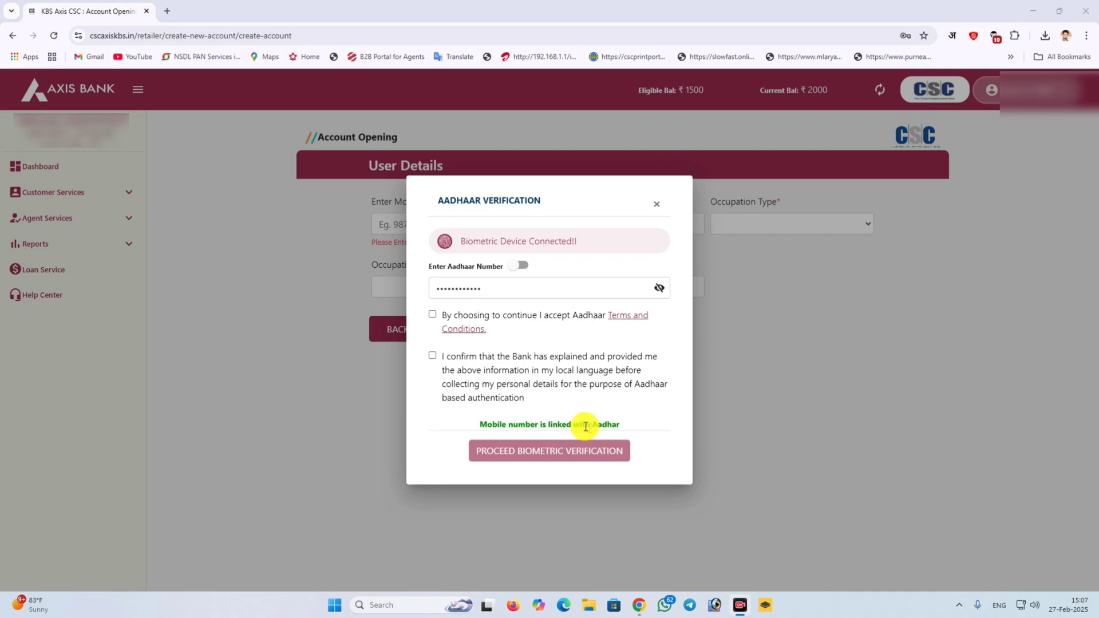
# Step: Tick both Aadhaar consents, then cancel the weak 37% fingerprint scan and dismiss the password prompt
pyautogui.click(432, 315)
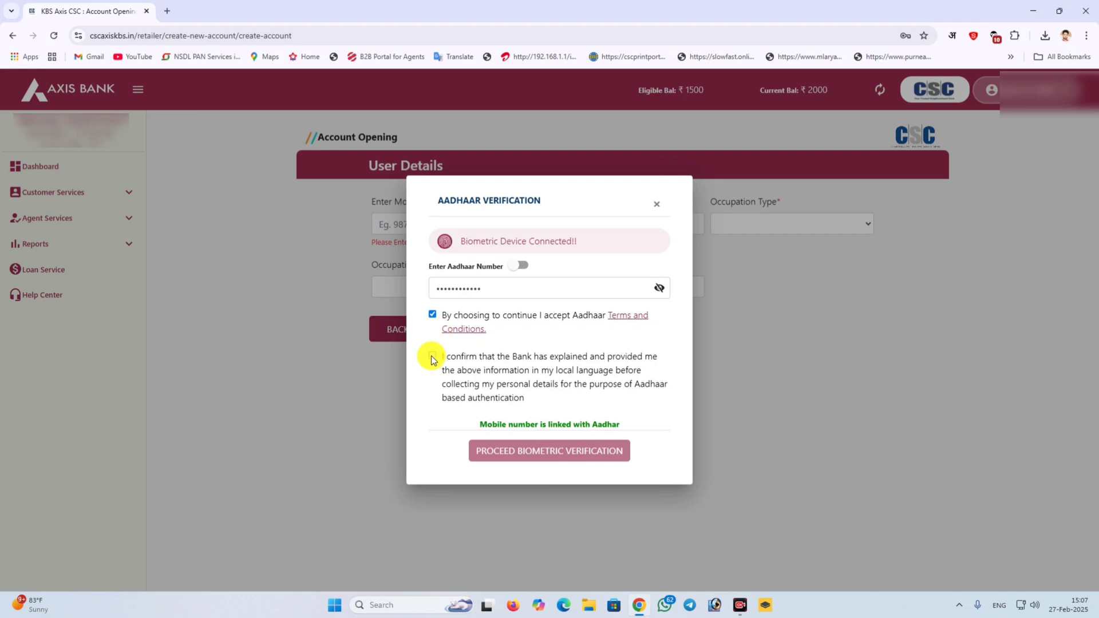
pyautogui.click(432, 355)
pyautogui.click(545, 455)
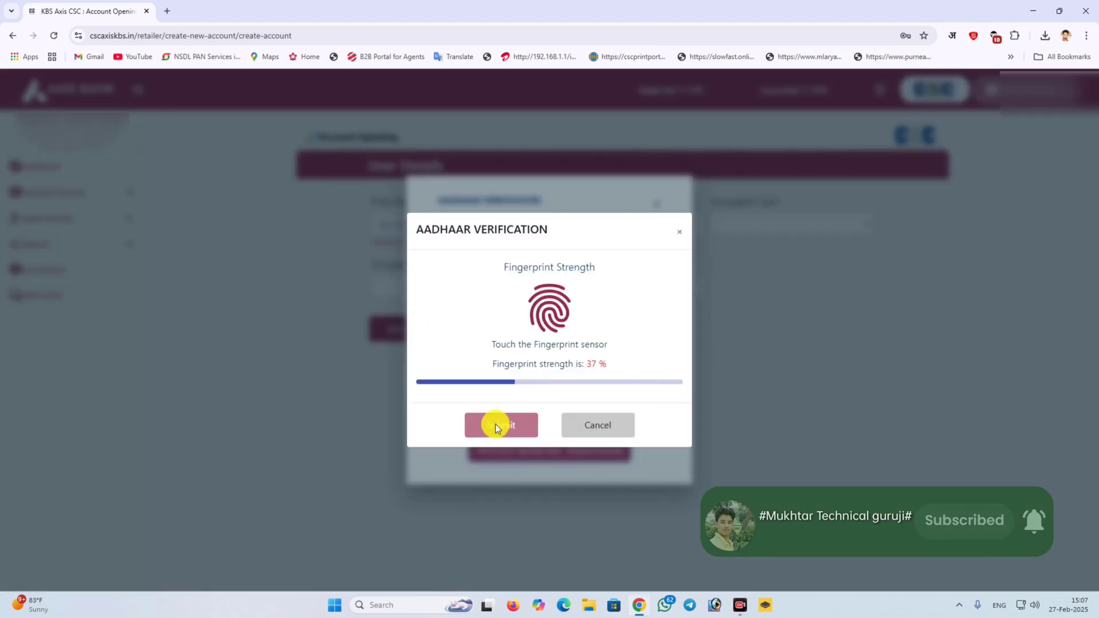
pyautogui.click(580, 433)
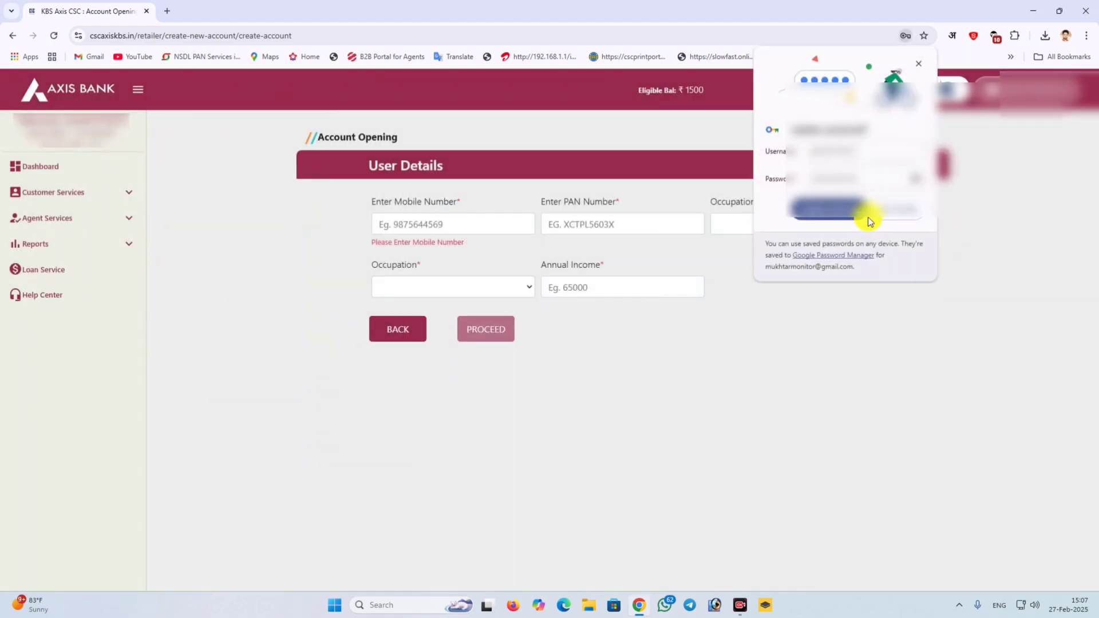
pyautogui.click(893, 212)
pyautogui.click(430, 220)
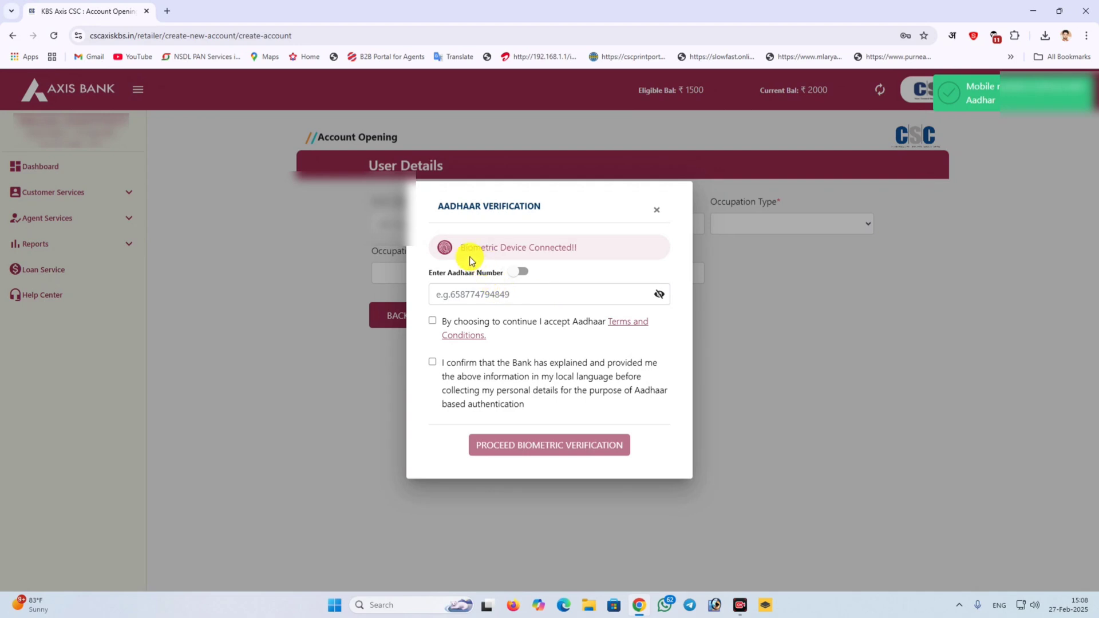
# Step: Enter the customer's Aadhaar number, tick both consents, and submit a 58% fingerprint scan
pyautogui.click(460, 295)
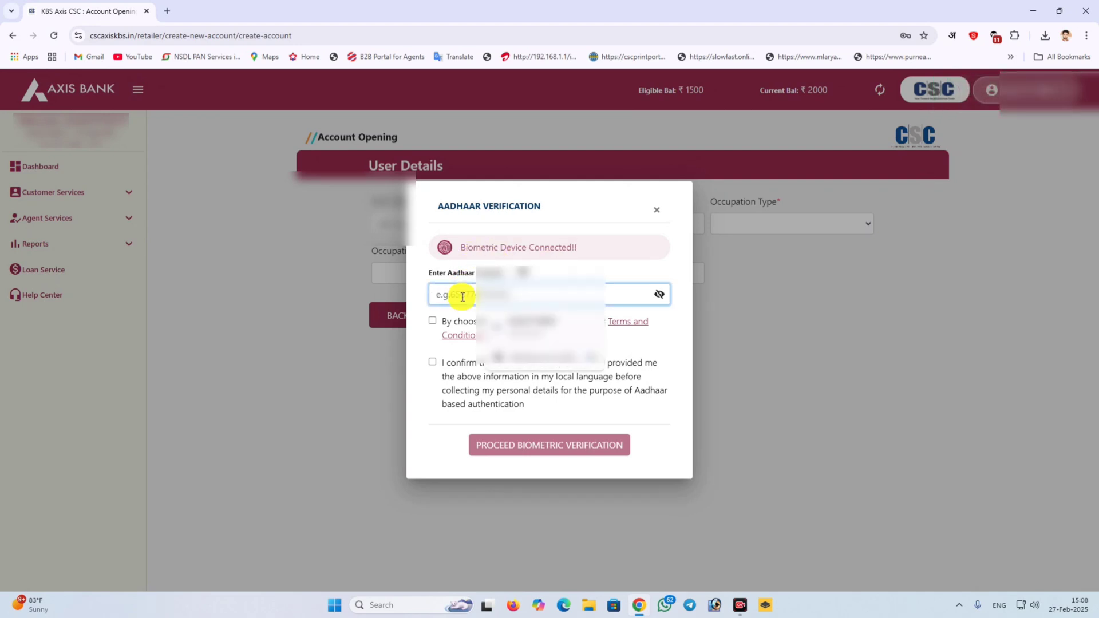
pyautogui.write('22••••••••••')
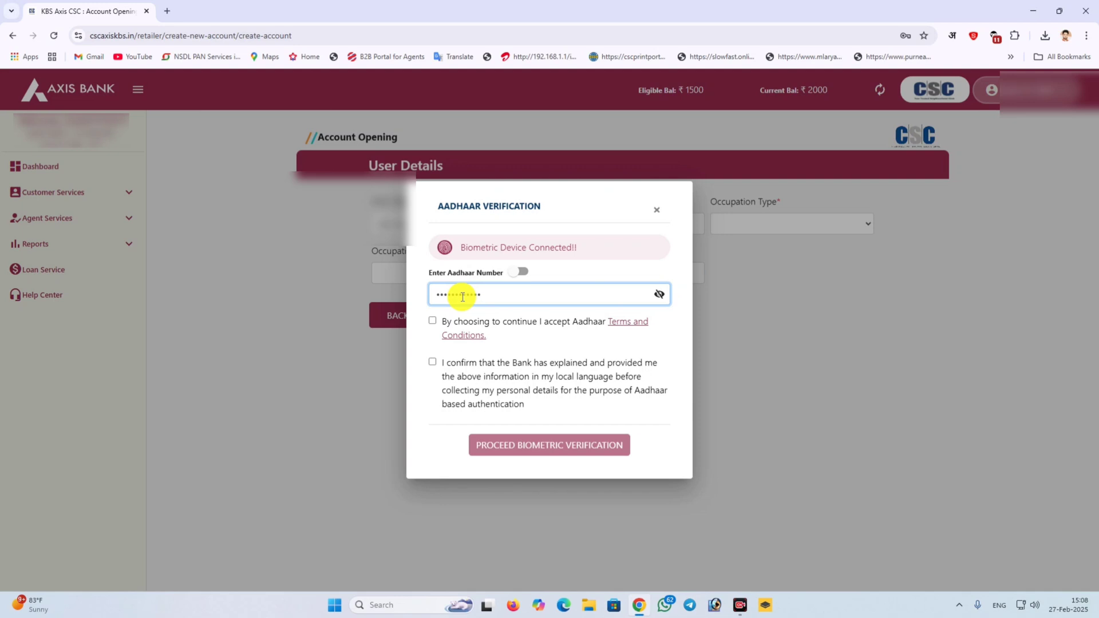
pyautogui.click(432, 321)
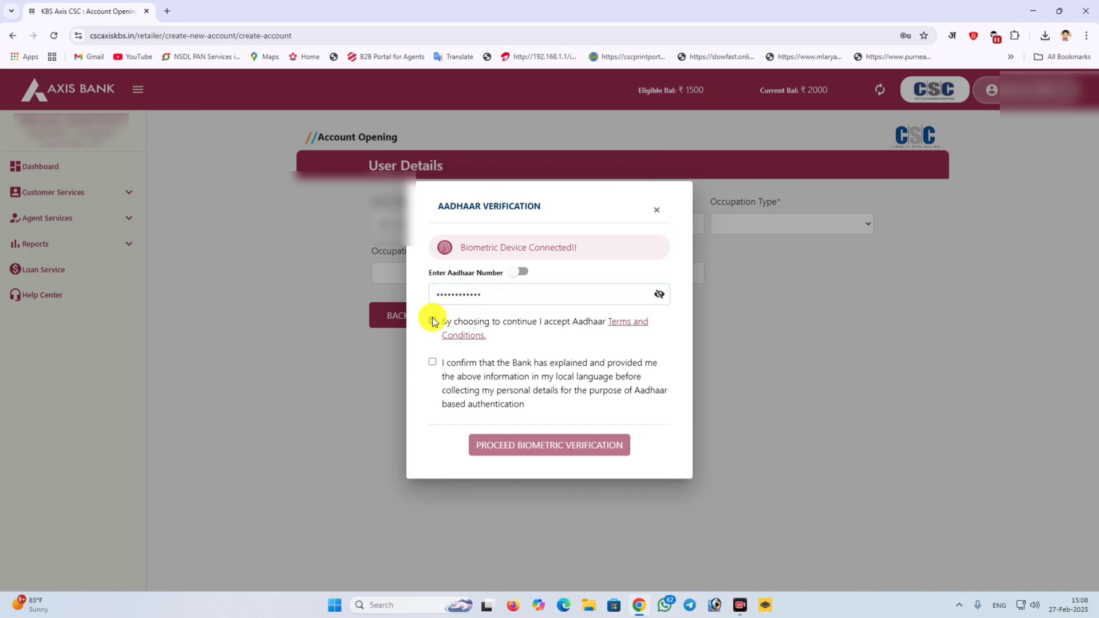
pyautogui.click(432, 363)
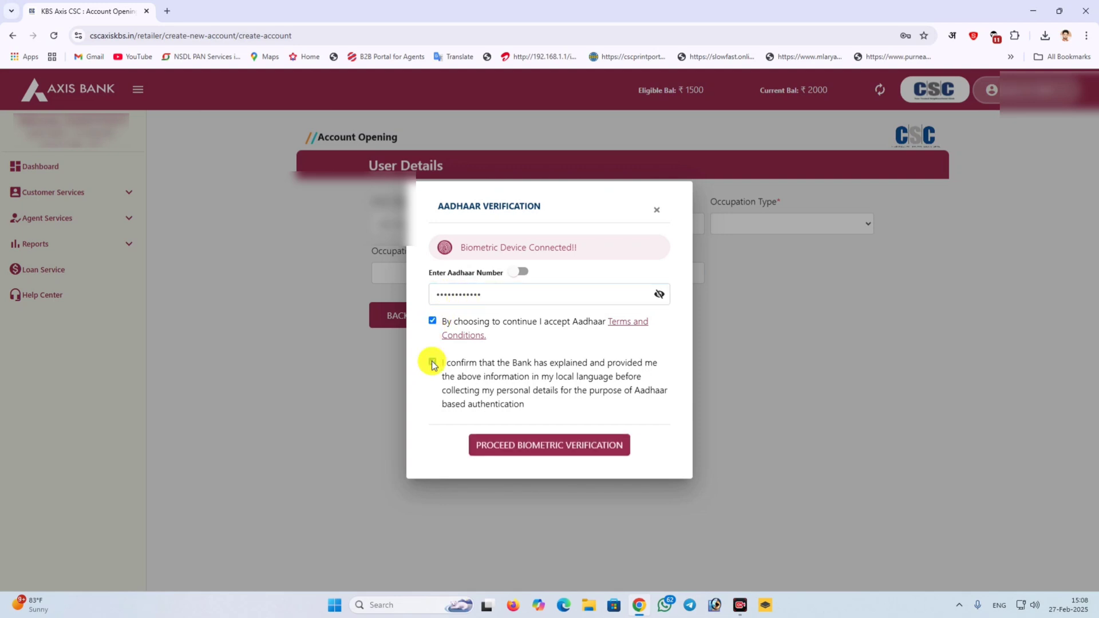
pyautogui.click(570, 449)
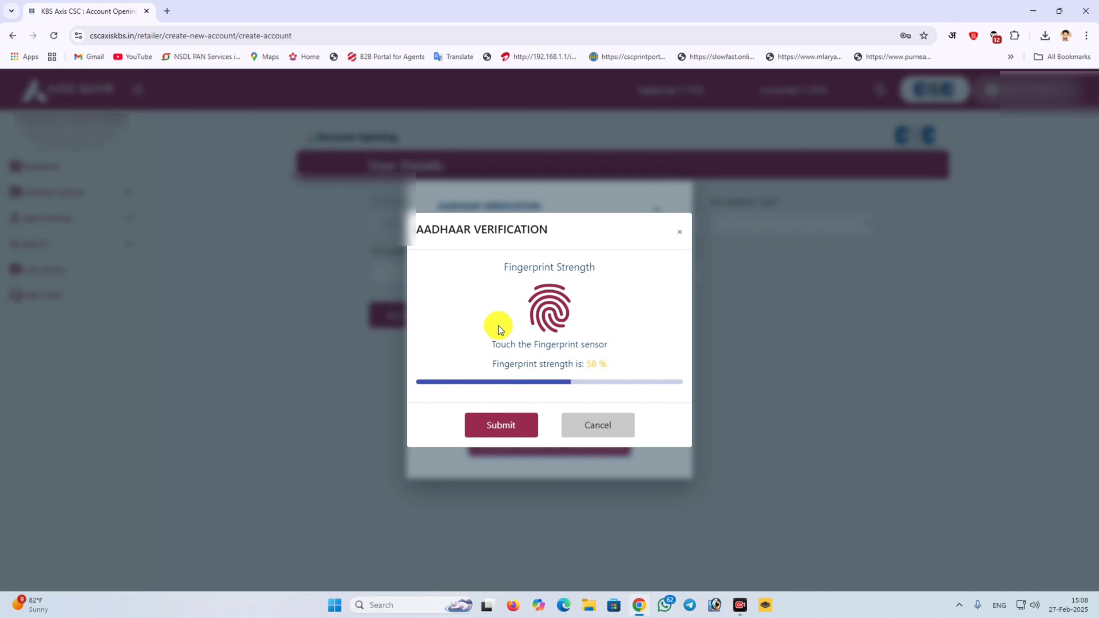
pyautogui.click(506, 433)
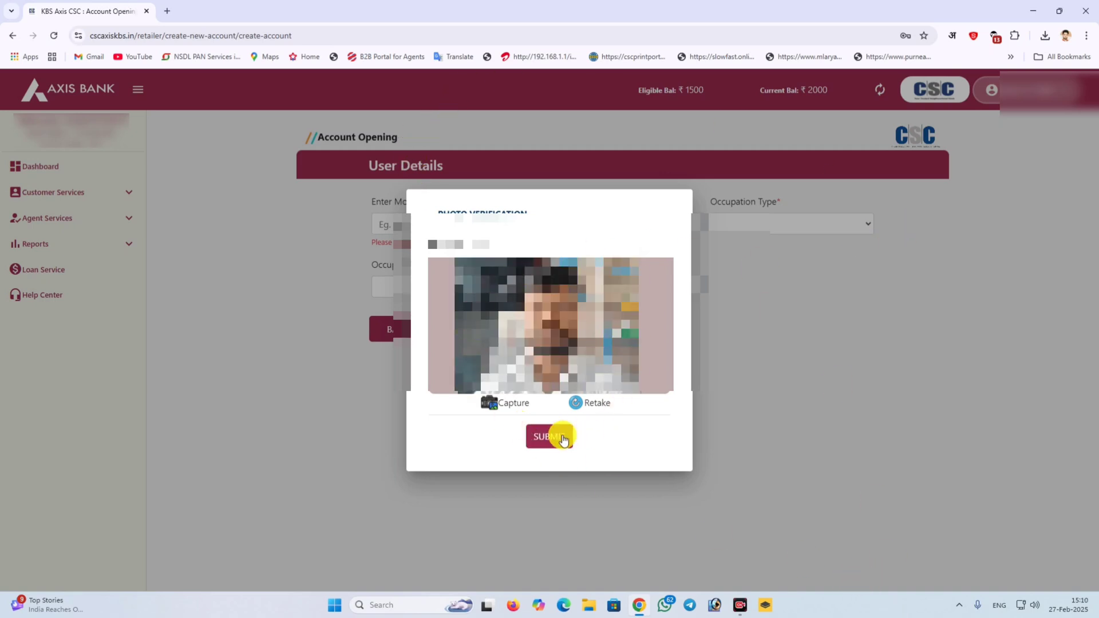
# Step: Submit and confirm the captured customer photo in Photo Verification
pyautogui.click(563, 439)
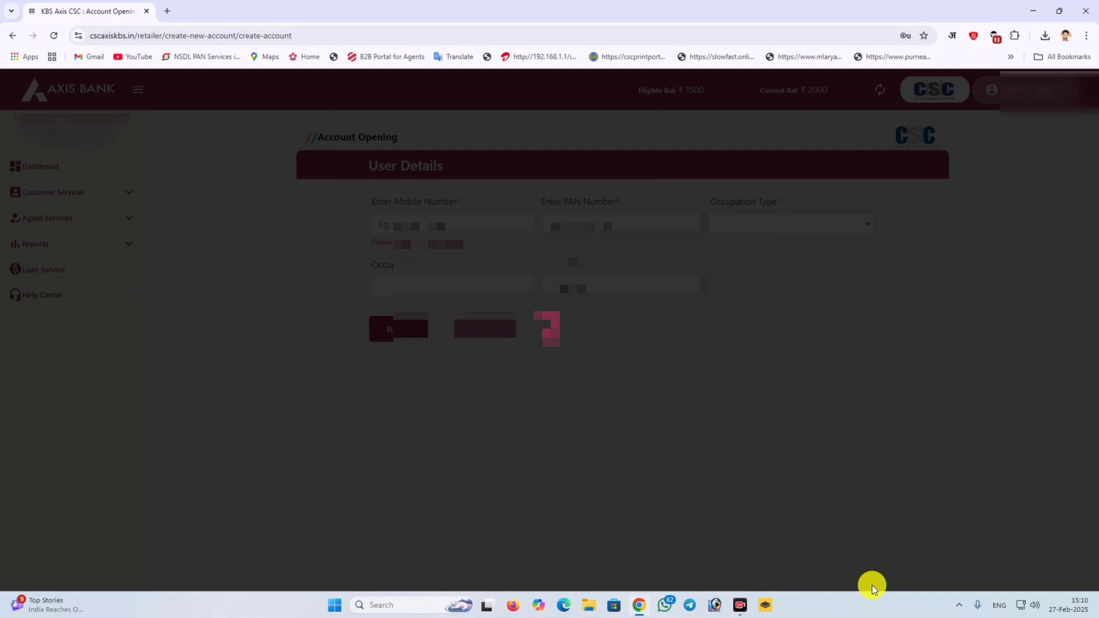
pyautogui.click(867, 578)
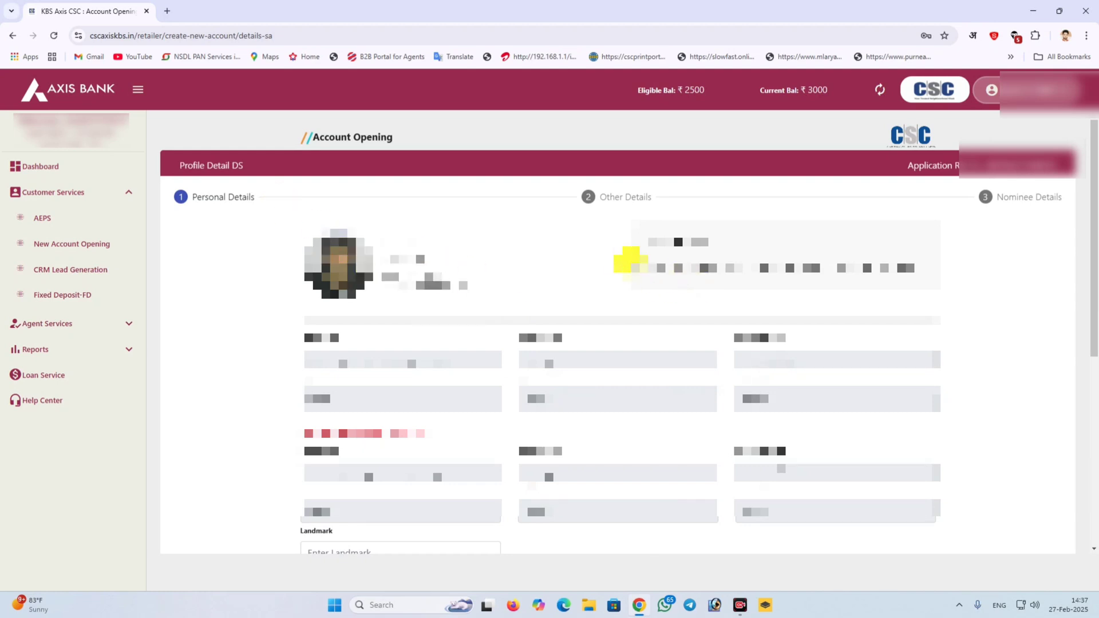
# Step: Select the Purnia 854301 branch, accept the communication address declaration, and proceed to OTP validation
pyautogui.moveTo(632, 268); pyautogui.dragTo(933, 268)
pyautogui.click(933, 268)
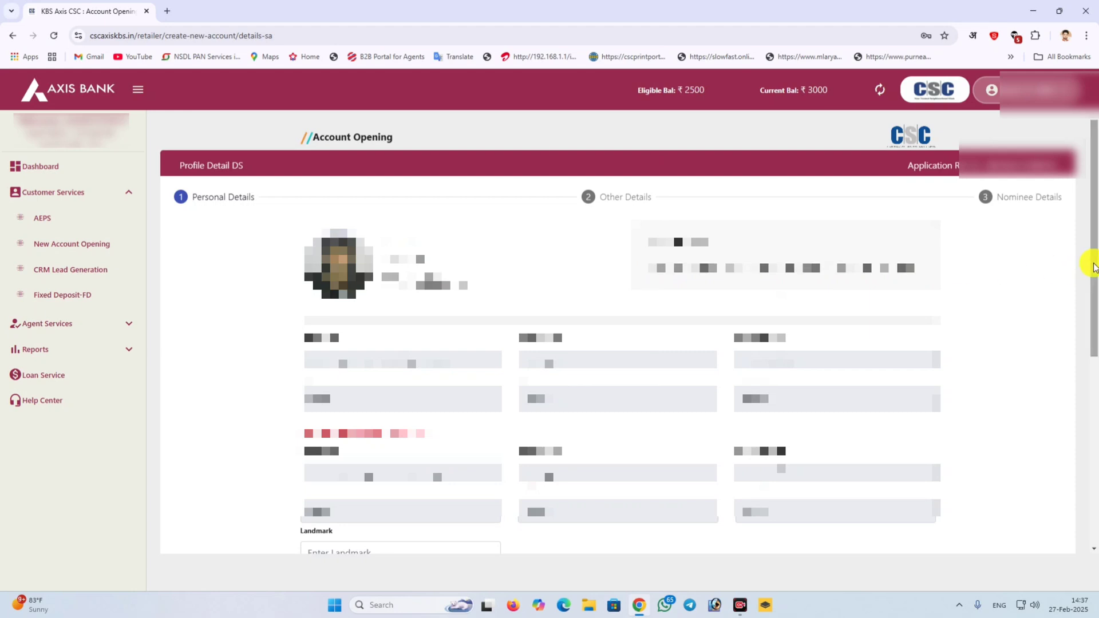
pyautogui.moveTo(1093, 266); pyautogui.dragTo(1094, 413)
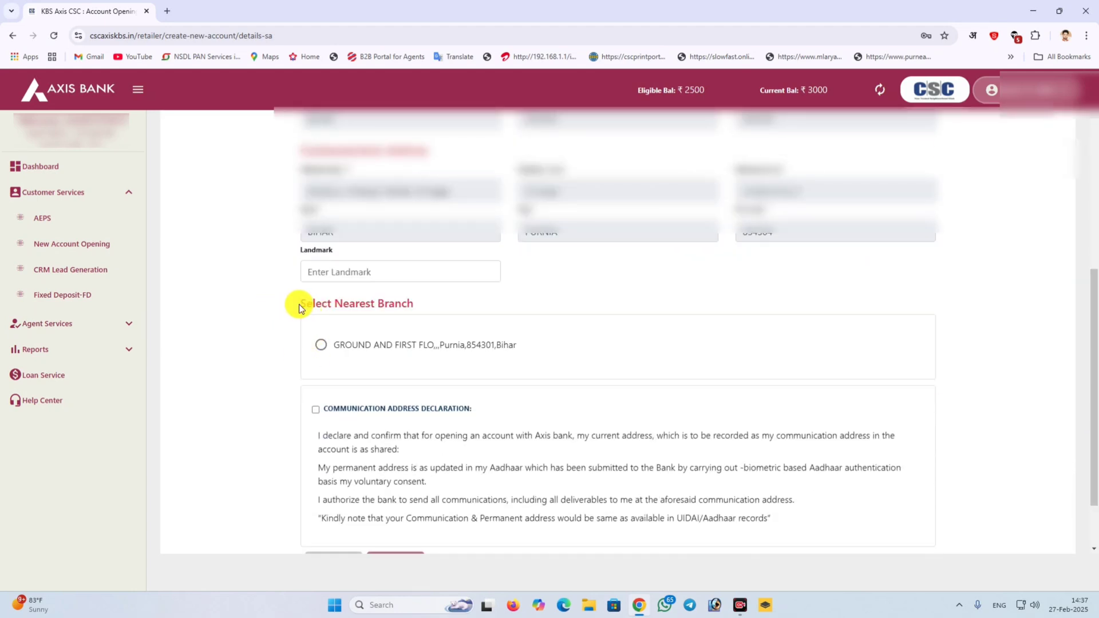
pyautogui.moveTo(299, 308); pyautogui.dragTo(447, 313)
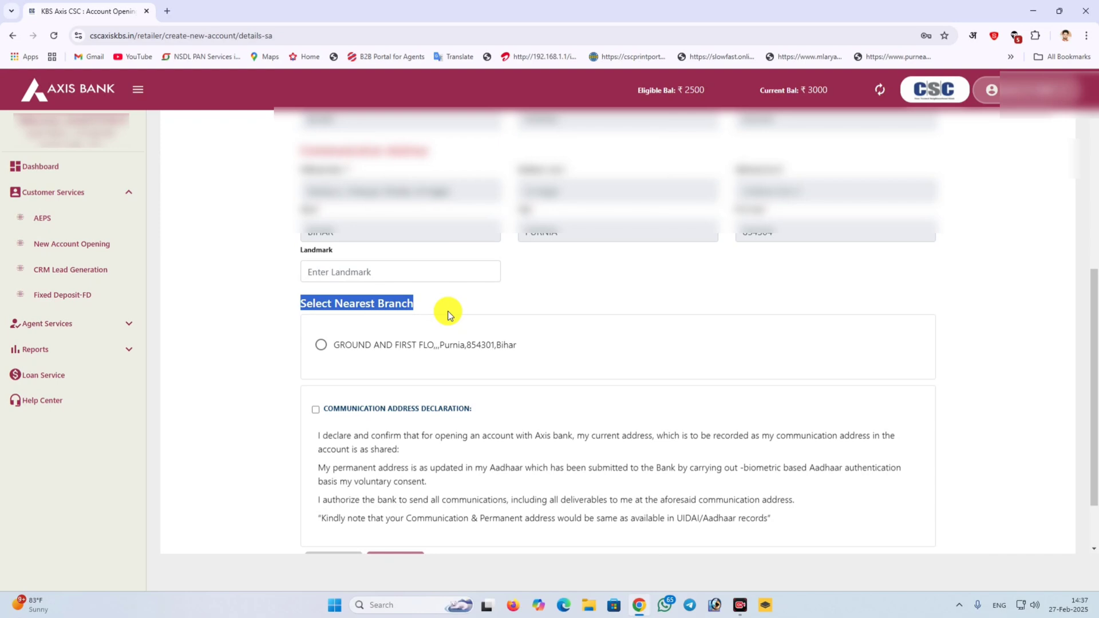
pyautogui.click(381, 368)
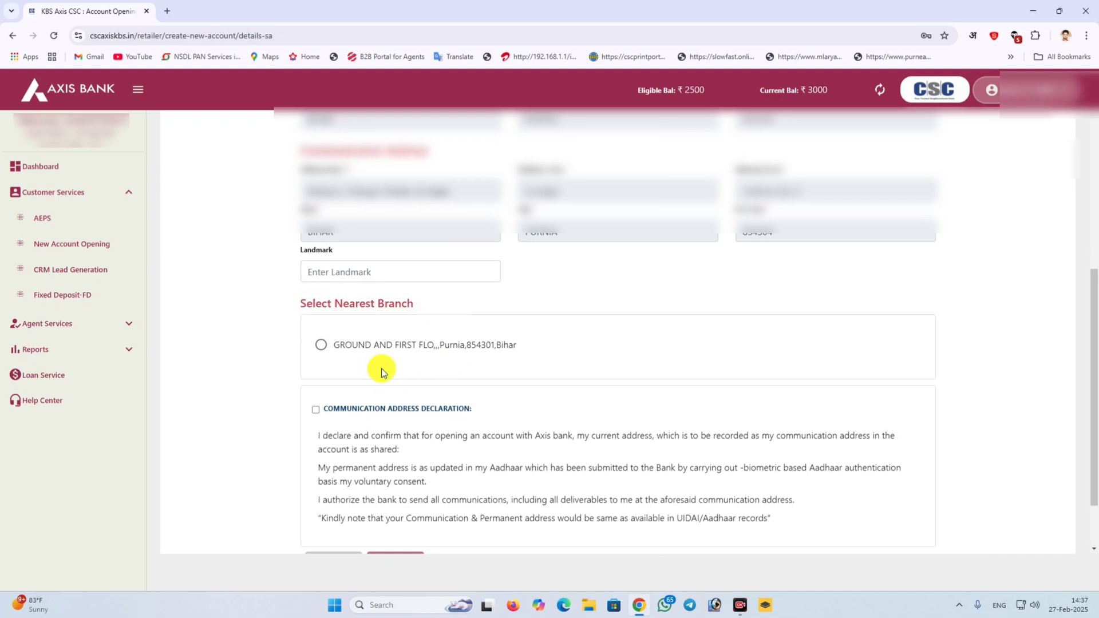
pyautogui.click(319, 345)
pyautogui.click(315, 410)
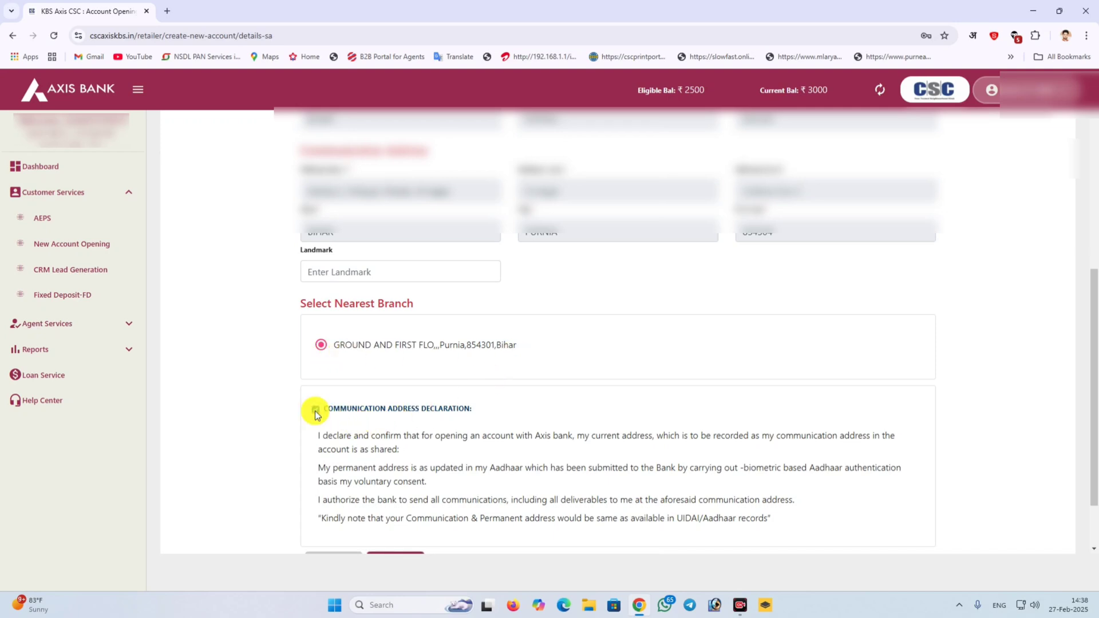
pyautogui.scroll(-2, 531, 395)
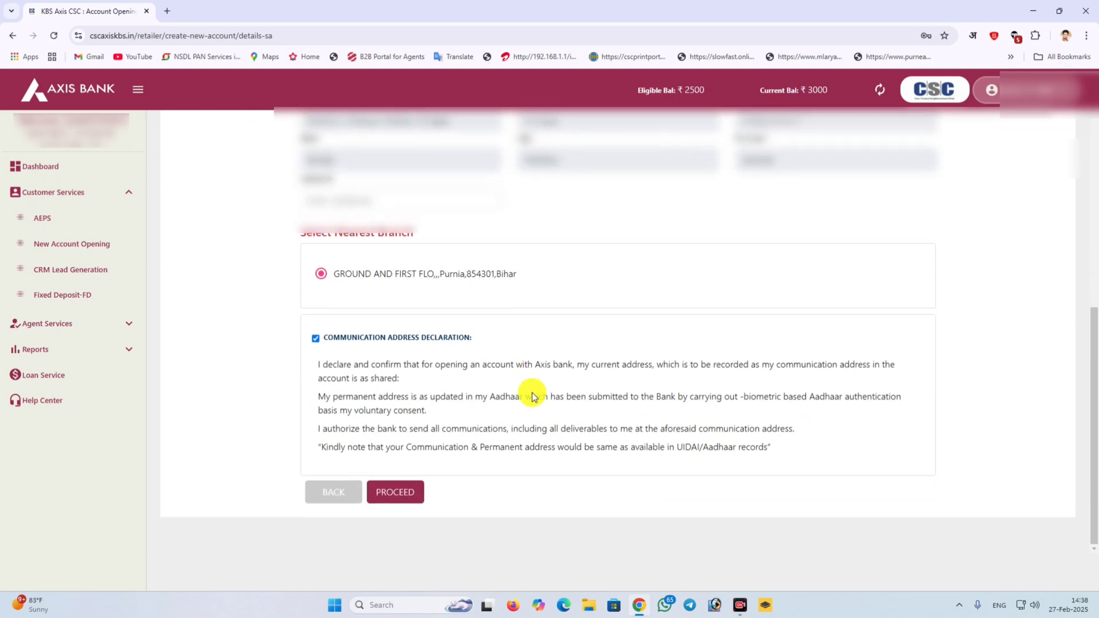
pyautogui.click(404, 501)
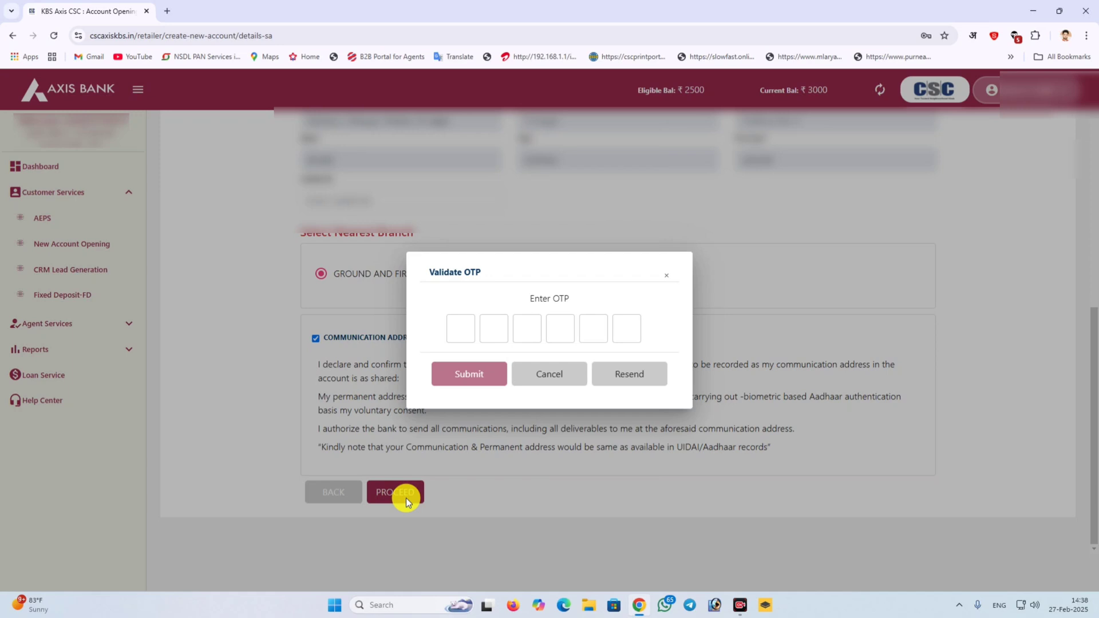
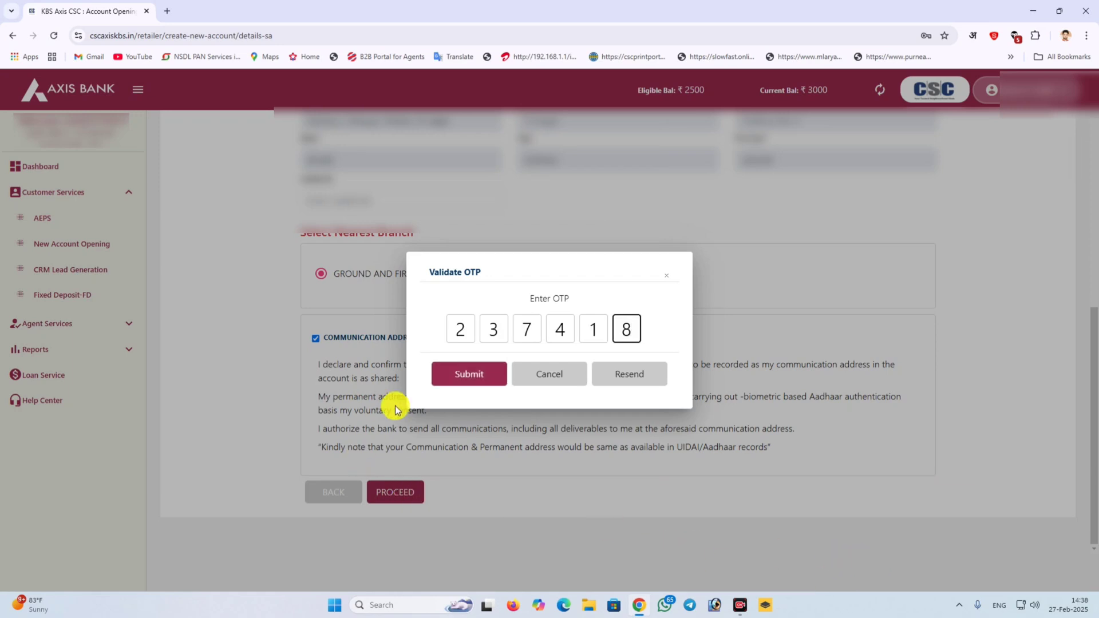
# Step: Validate the mobile OTP and save the personal details to reach Other Details
pyautogui.click(451, 380)
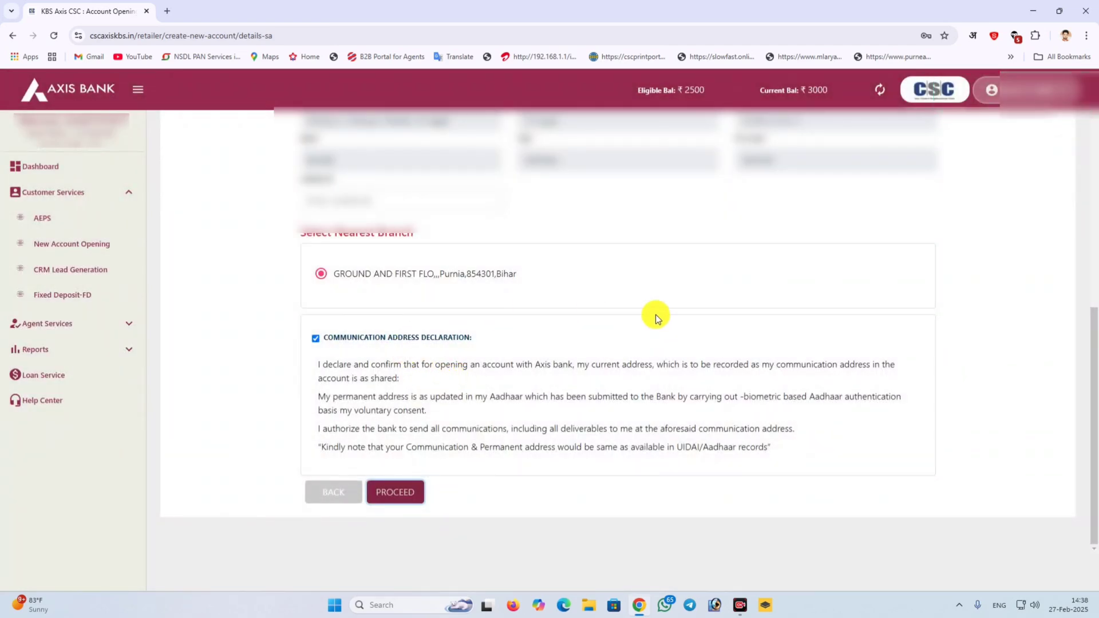
pyautogui.click(398, 492)
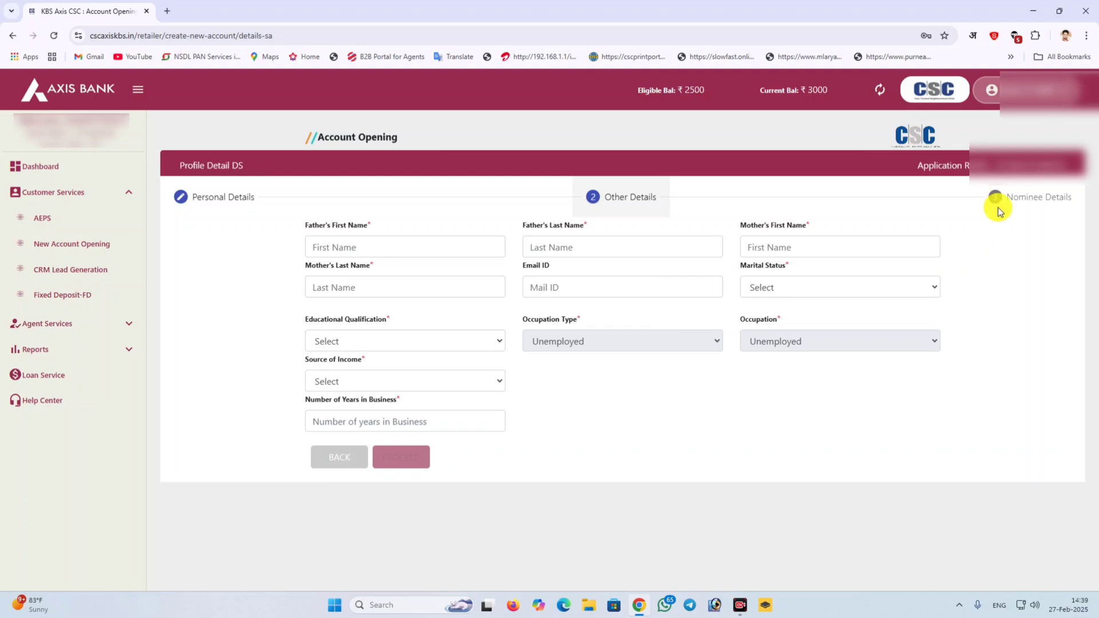
# Step: Fill in the father's and mother's names and the customer's email ID
pyautogui.click(354, 243)
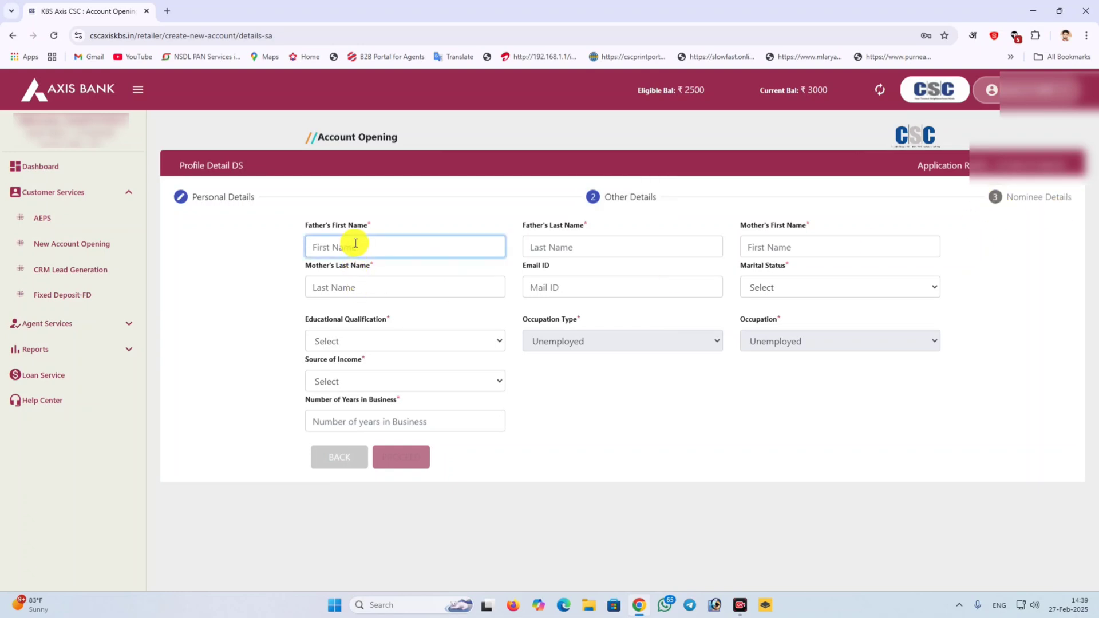
pyautogui.click(580, 246)
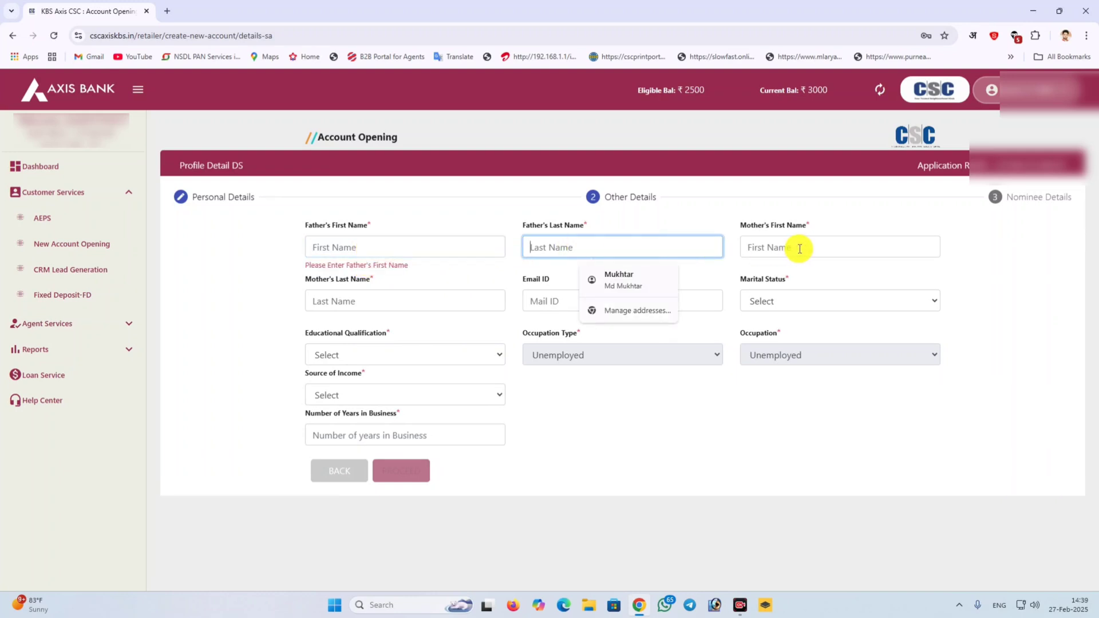
pyautogui.click(799, 248)
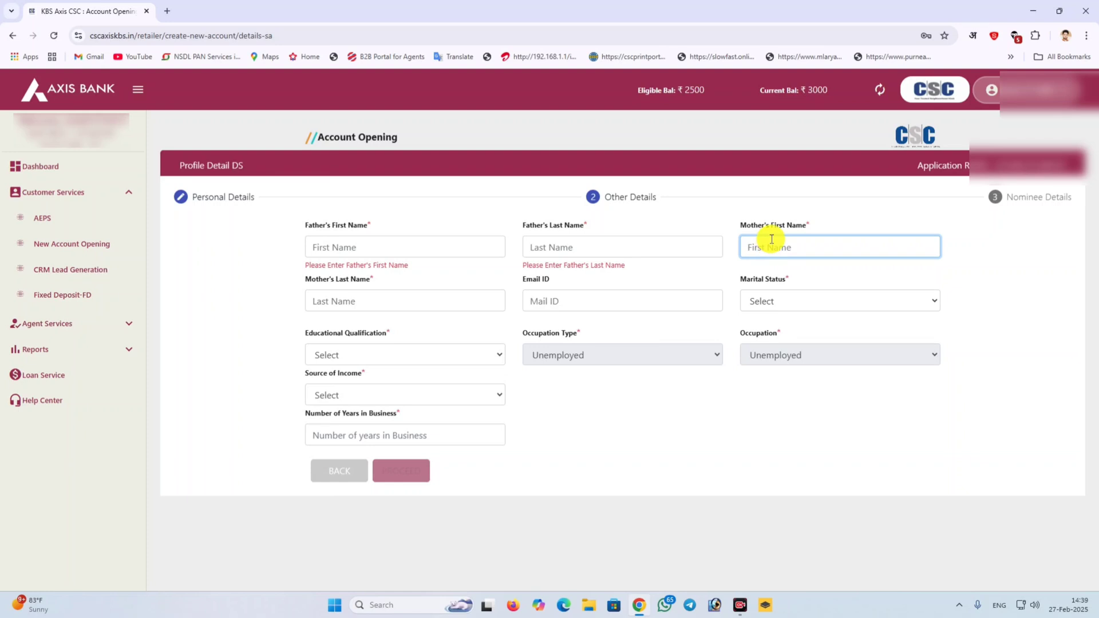
pyautogui.click(587, 300)
# Step: Set marital status Married, qualification Others, income Agriculture and 04 years in business
pyautogui.click(804, 305)
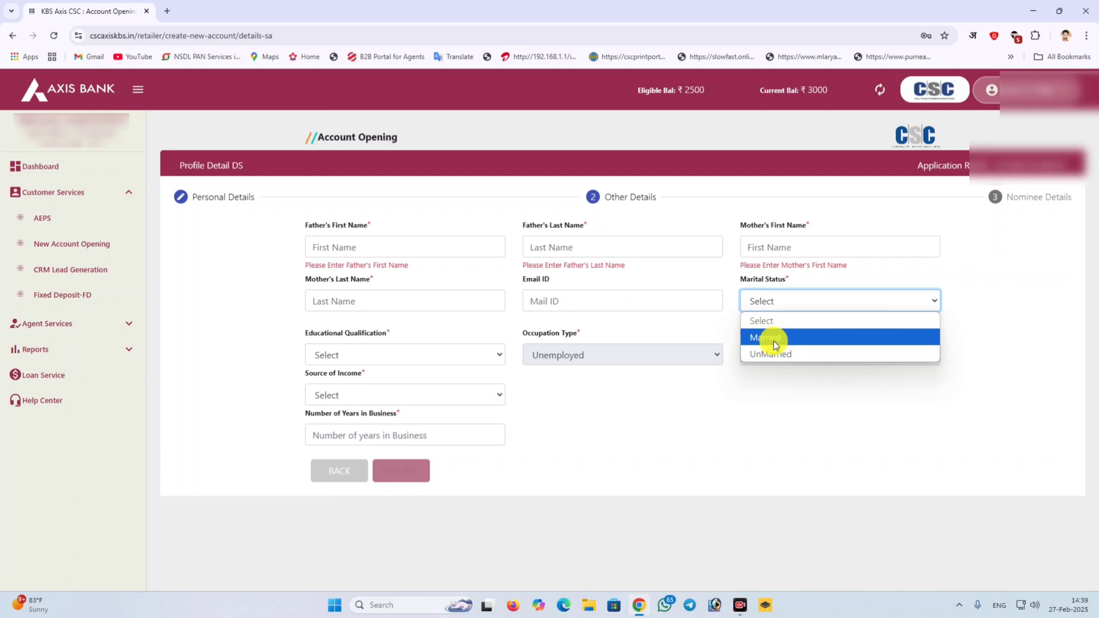
pyautogui.click(773, 339)
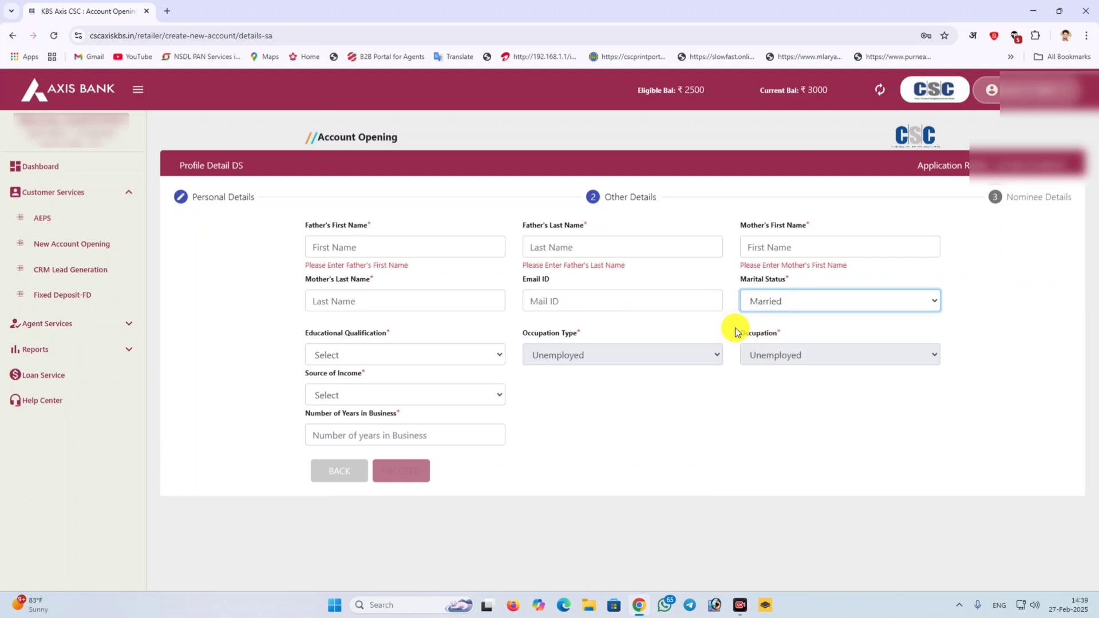
pyautogui.click(330, 356)
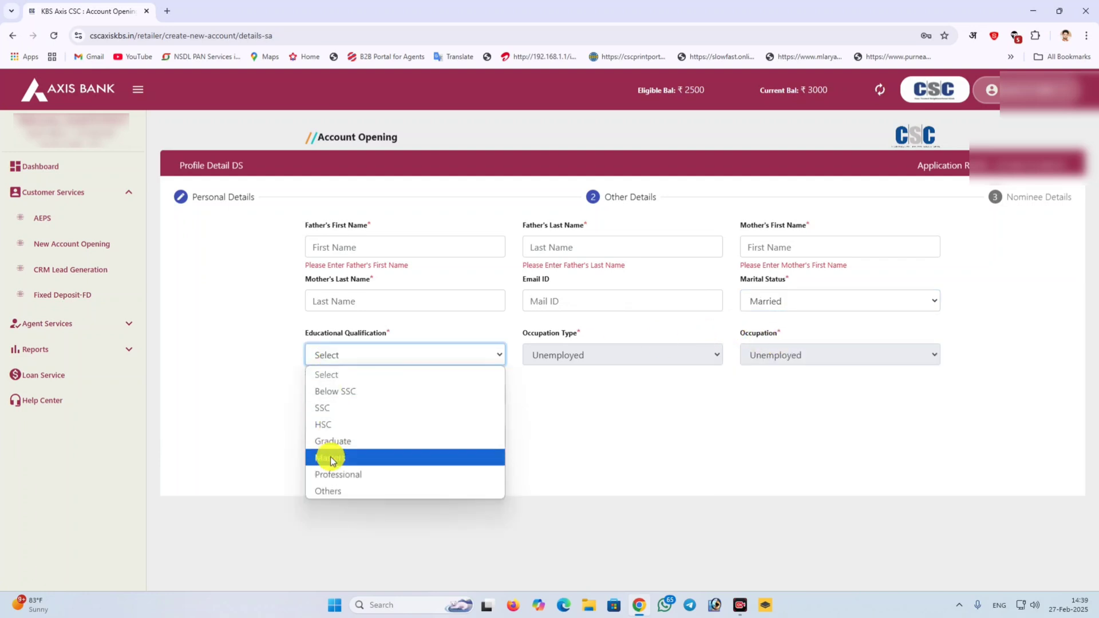
pyautogui.click(335, 494)
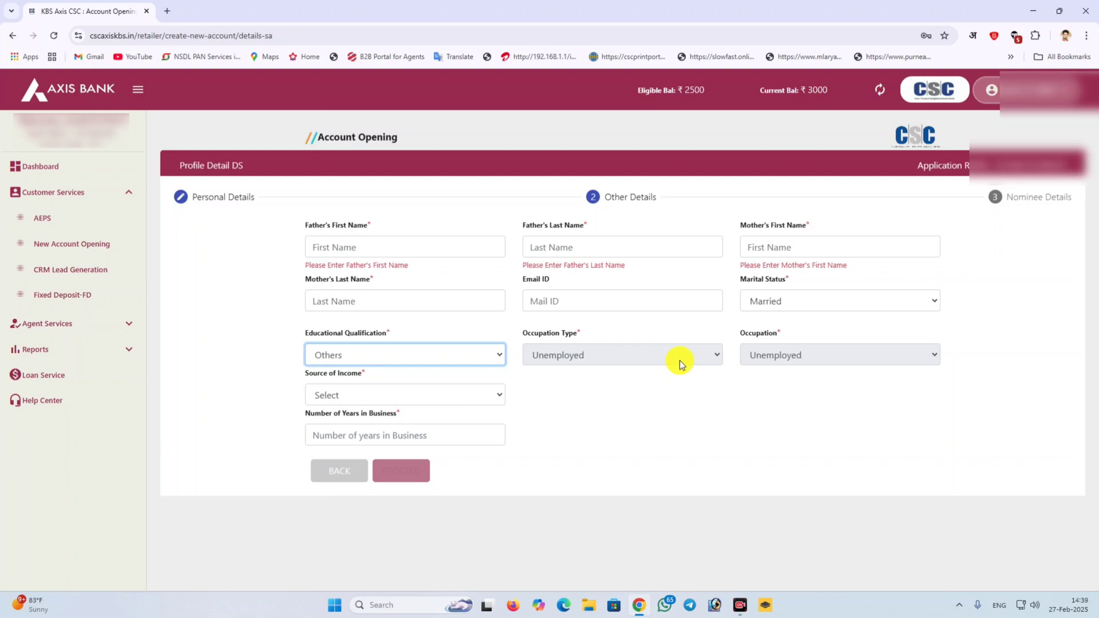
pyautogui.click(356, 394)
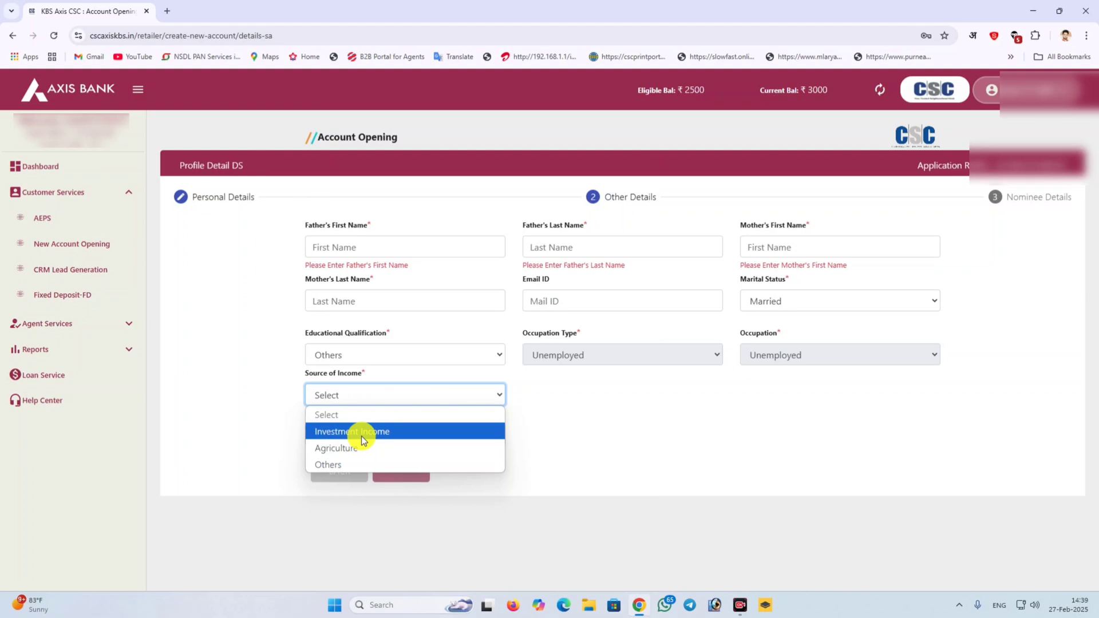
pyautogui.click(339, 450)
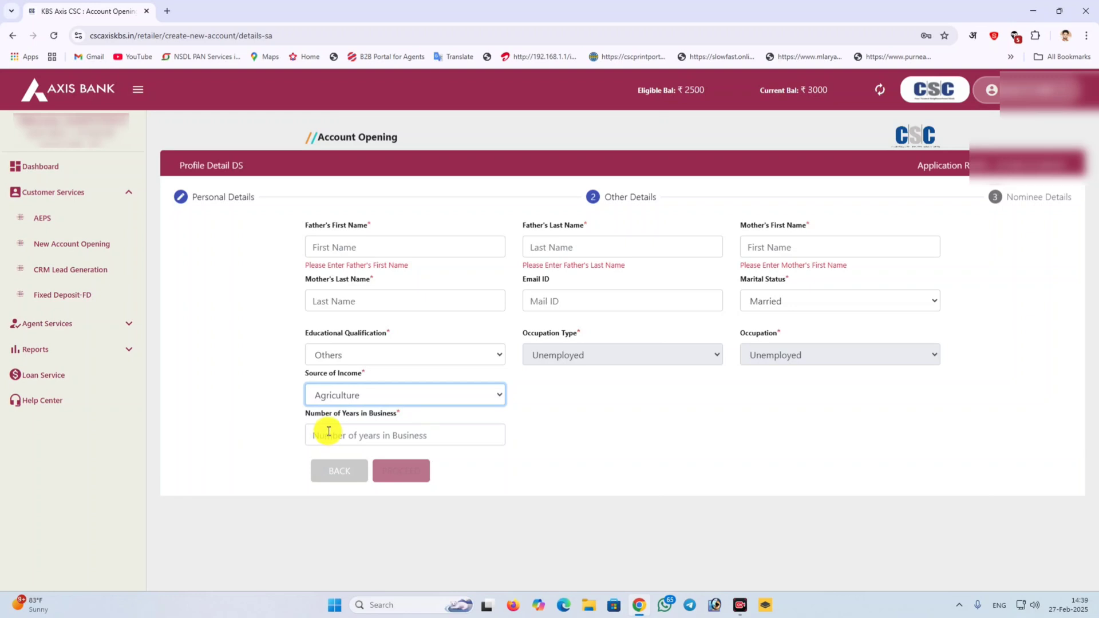
pyautogui.click(359, 440)
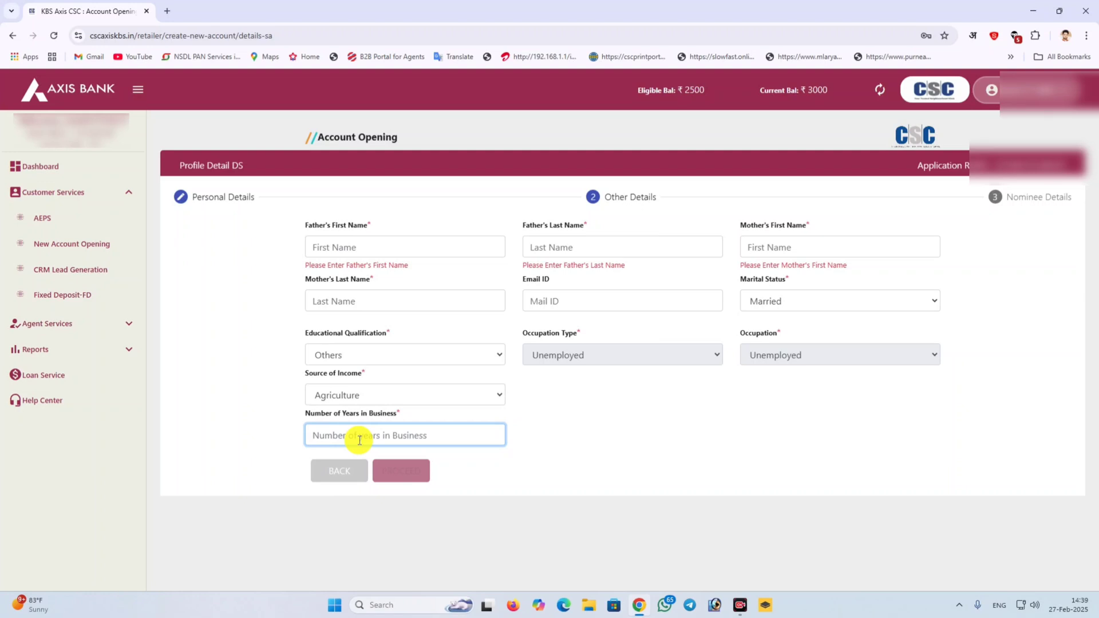
pyautogui.write('04')
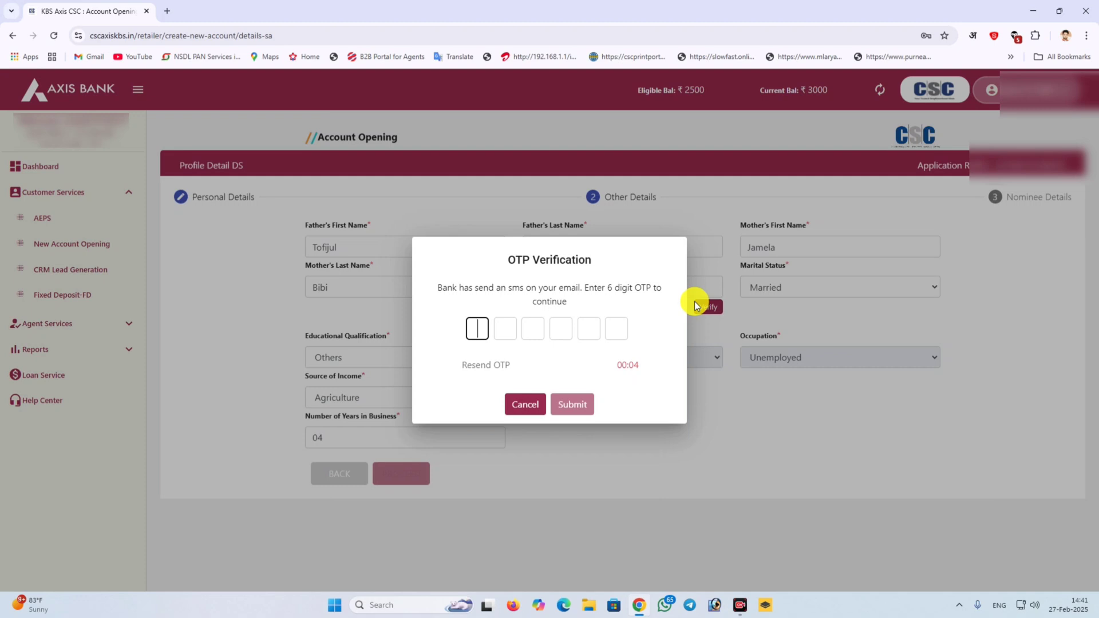
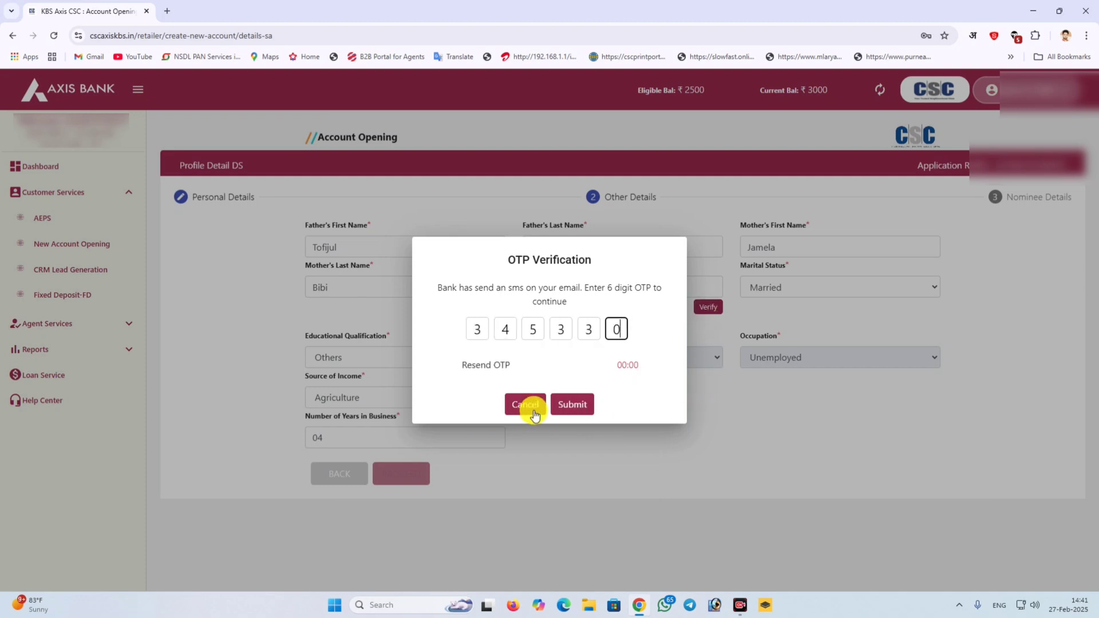
# Step: Submit the six-digit email OTP and proceed to the Nominee Details step
pyautogui.click(566, 405)
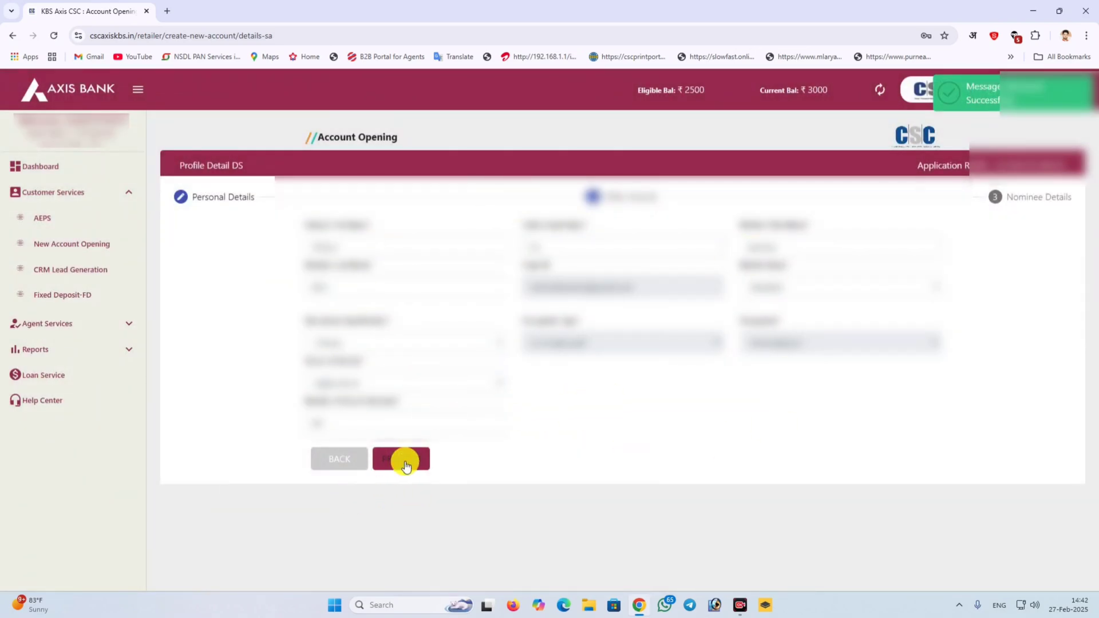
pyautogui.click(408, 461)
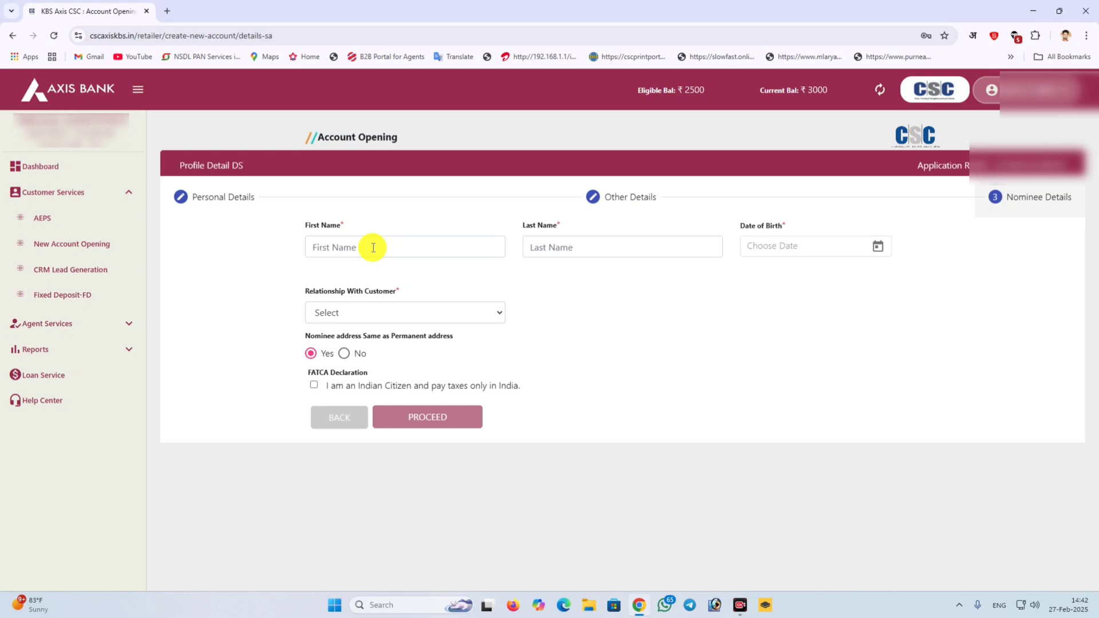
# Step: Enter the nominee's name and date of birth, with relationship WIFE
pyautogui.click(373, 247)
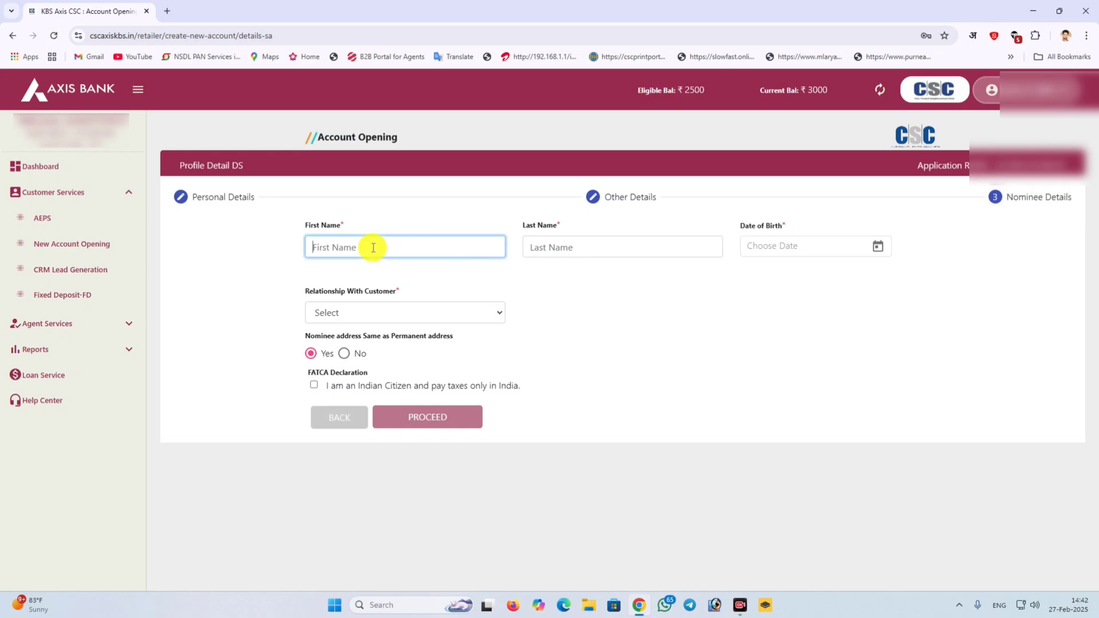
pyautogui.click(567, 250)
pyautogui.click(797, 250)
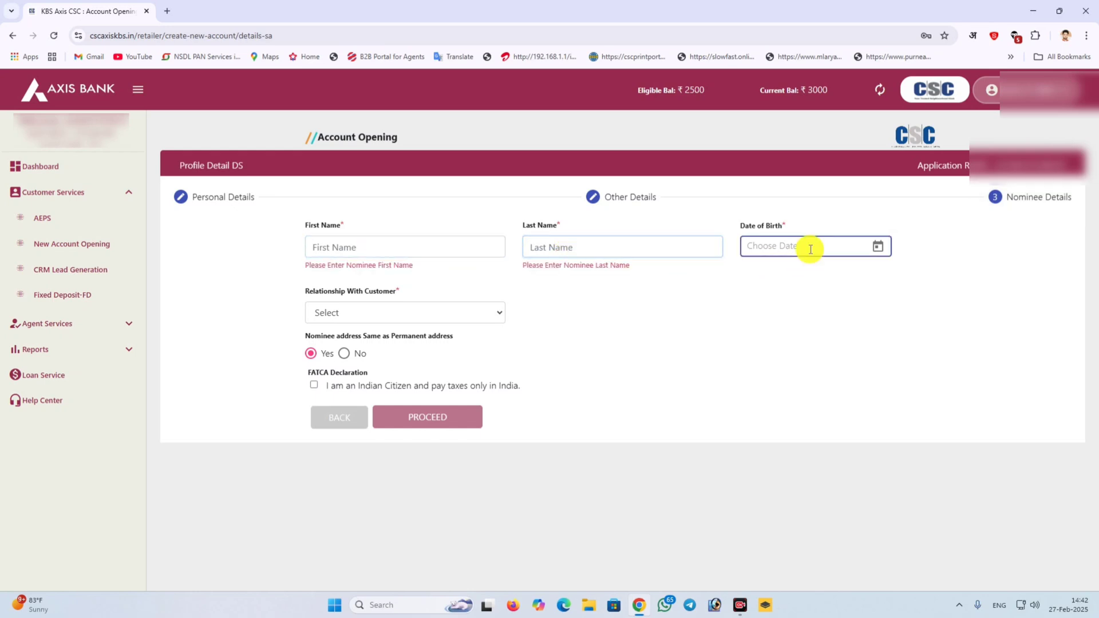
pyautogui.click(318, 314)
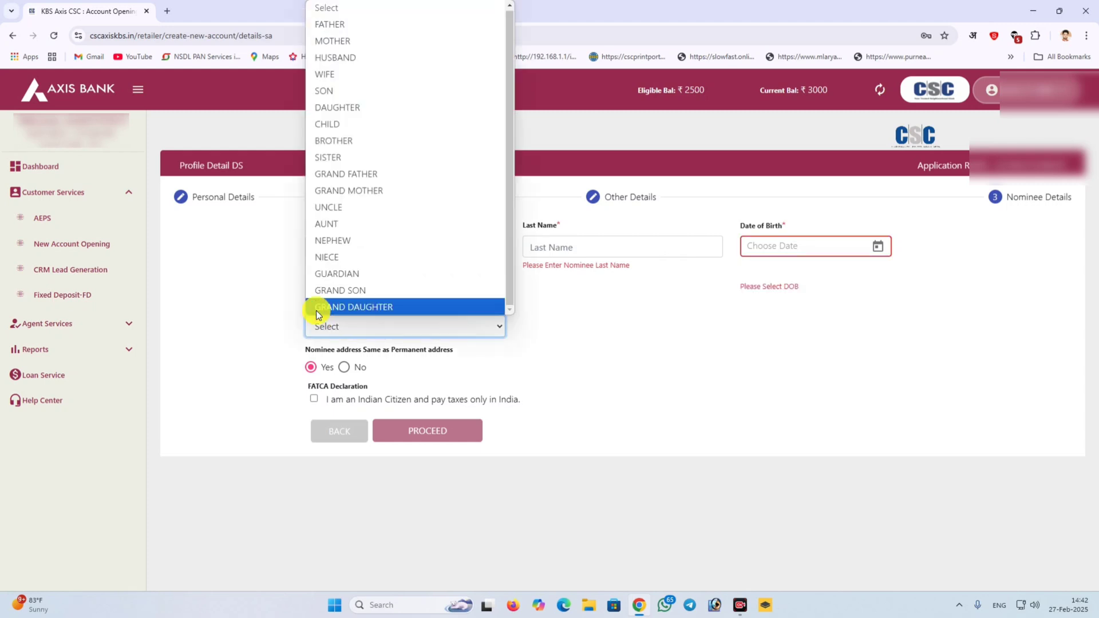
pyautogui.click(331, 73)
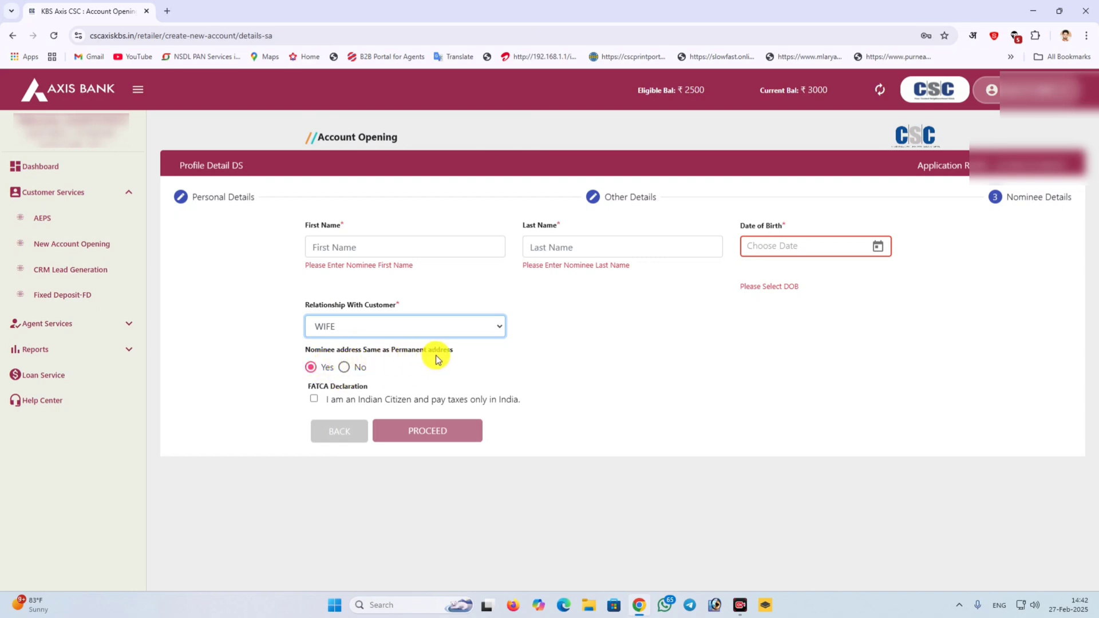
# Step: Keep the nominee address as the permanent address, accept FATCA, and submit the nominee details
pyautogui.click(341, 370)
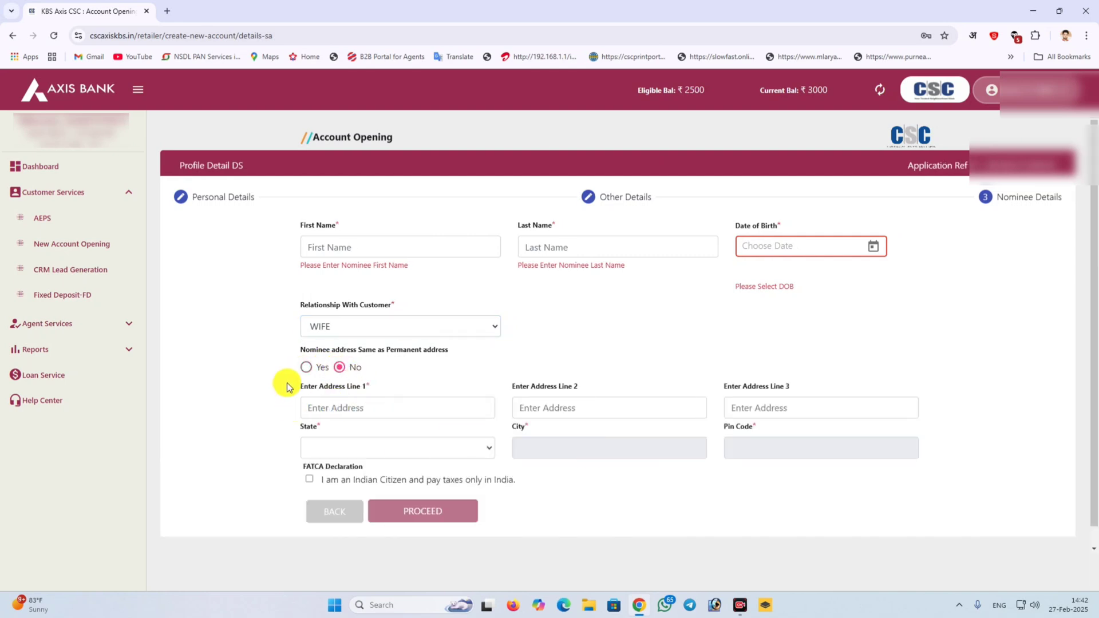
pyautogui.click(307, 367)
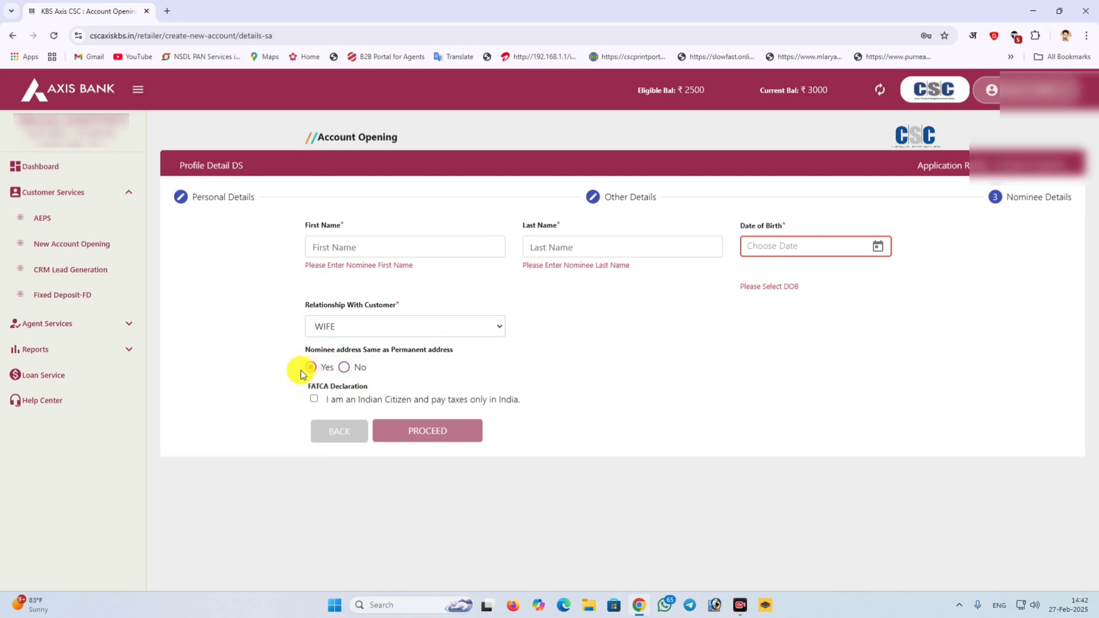
pyautogui.click(313, 399)
pyautogui.click(438, 440)
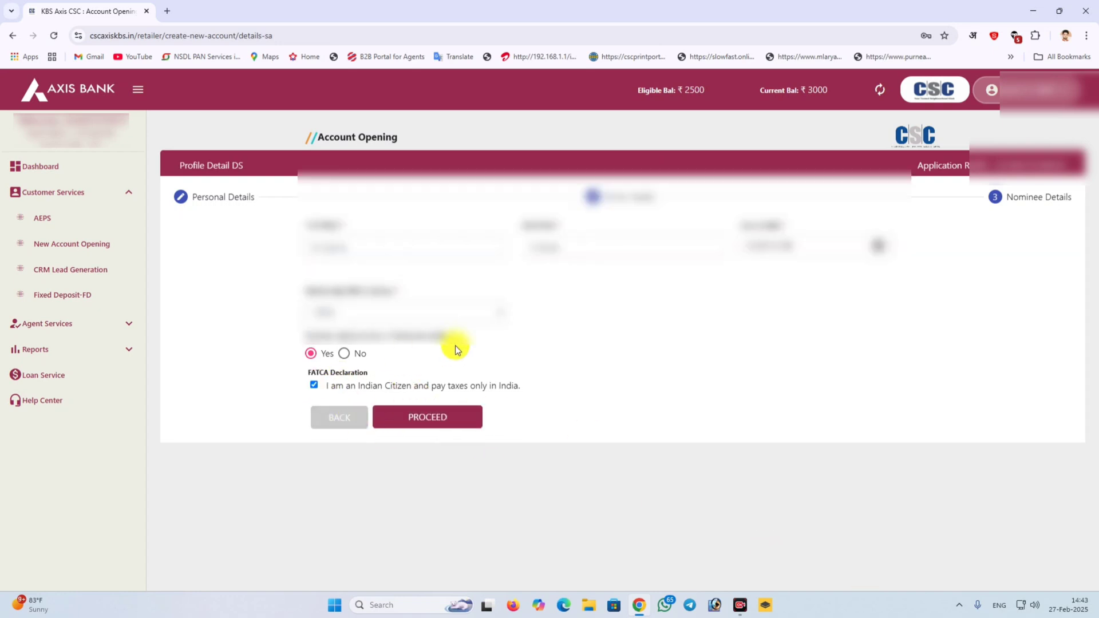
pyautogui.click(312, 355)
pyautogui.click(427, 418)
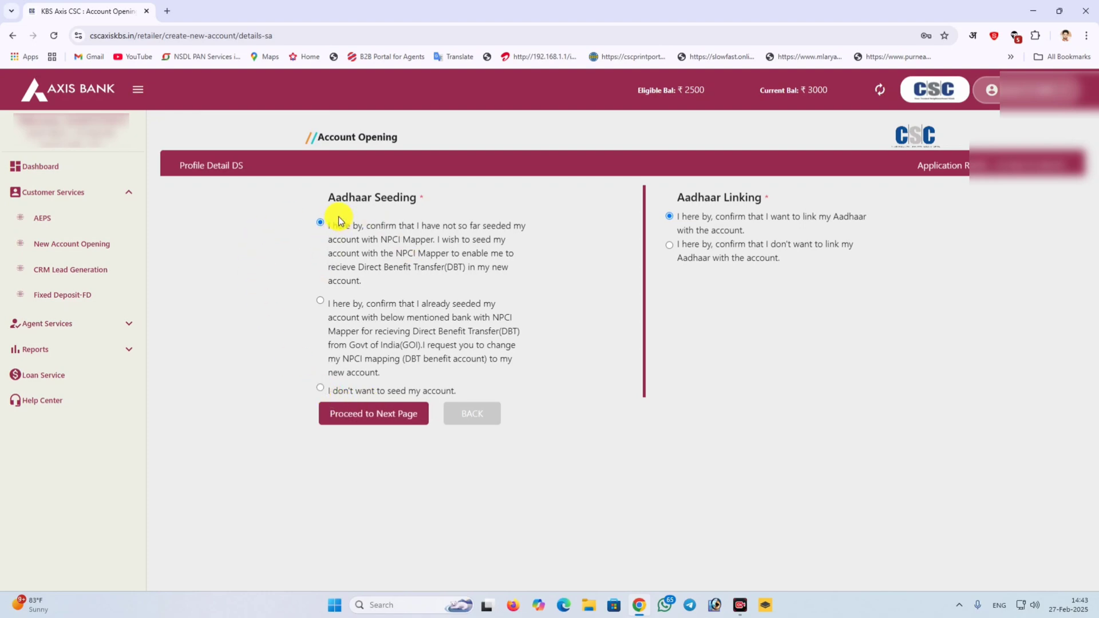
# Step: Proceed past the Aadhaar Seeding and Linking options page
pyautogui.click(376, 419)
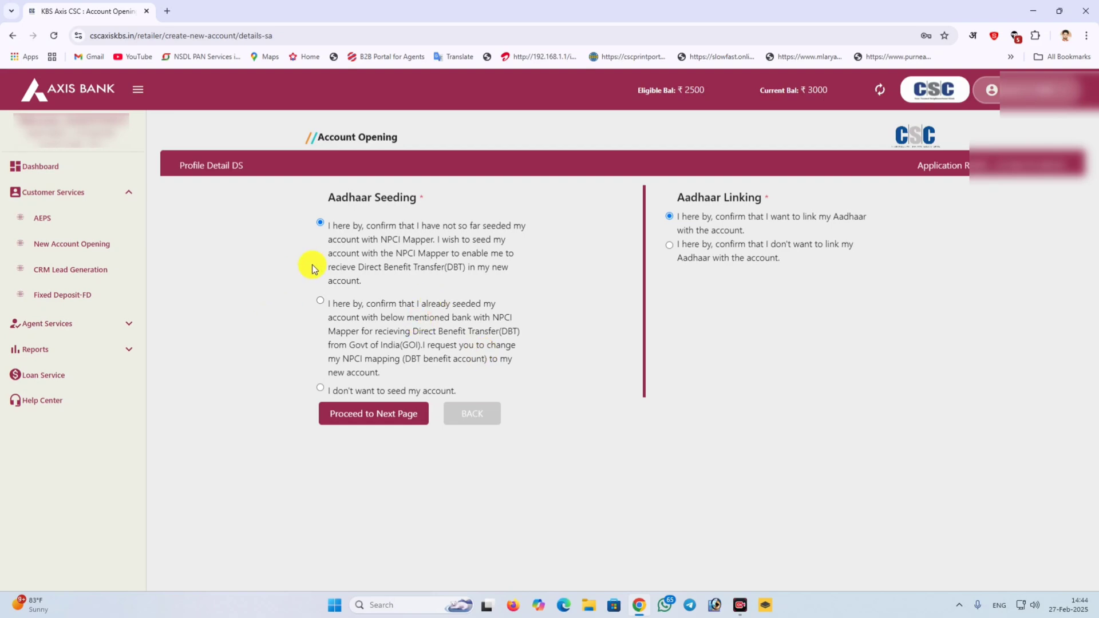
# Step: Decline Aadhaar seeding and expand the address and second review sections
pyautogui.click(320, 388)
pyautogui.click(361, 423)
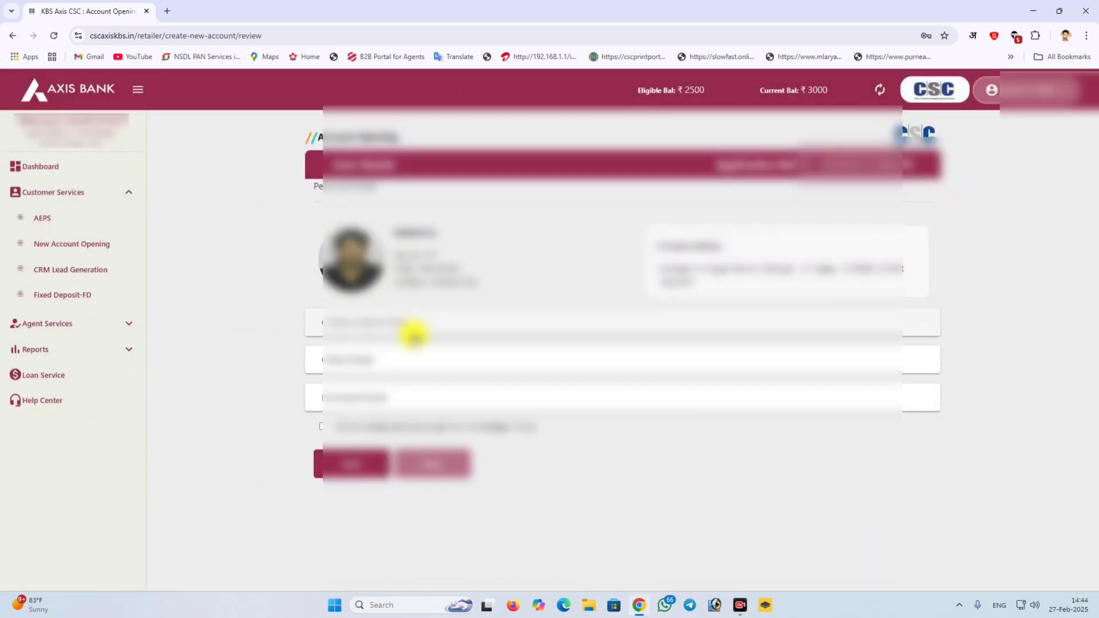
pyautogui.click(412, 322)
pyautogui.click(415, 327)
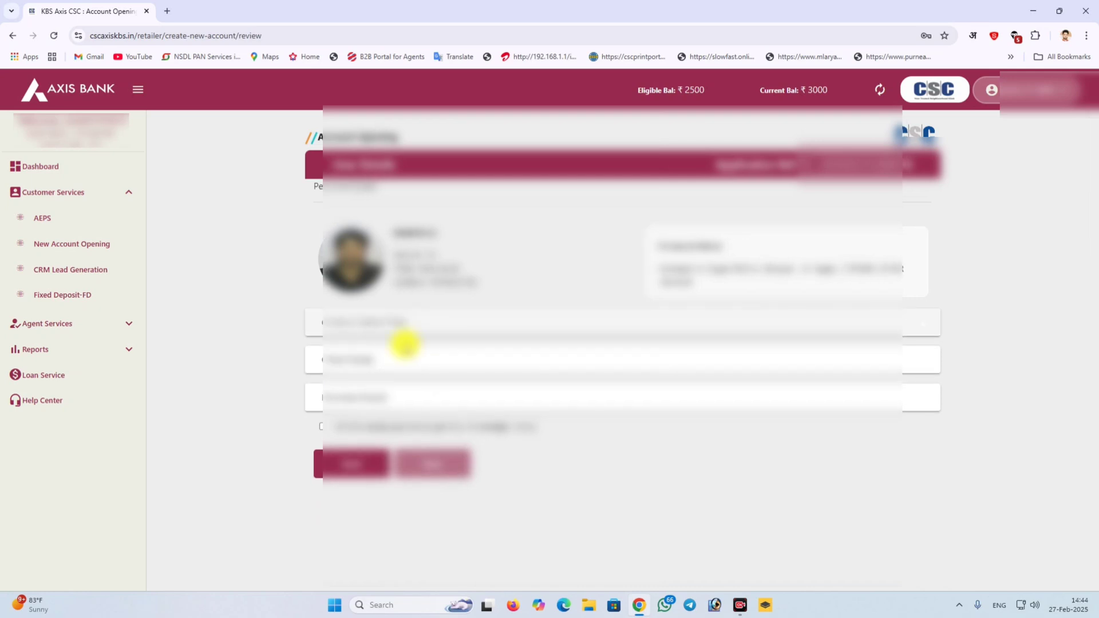
pyautogui.click(387, 361)
pyautogui.click(387, 361)
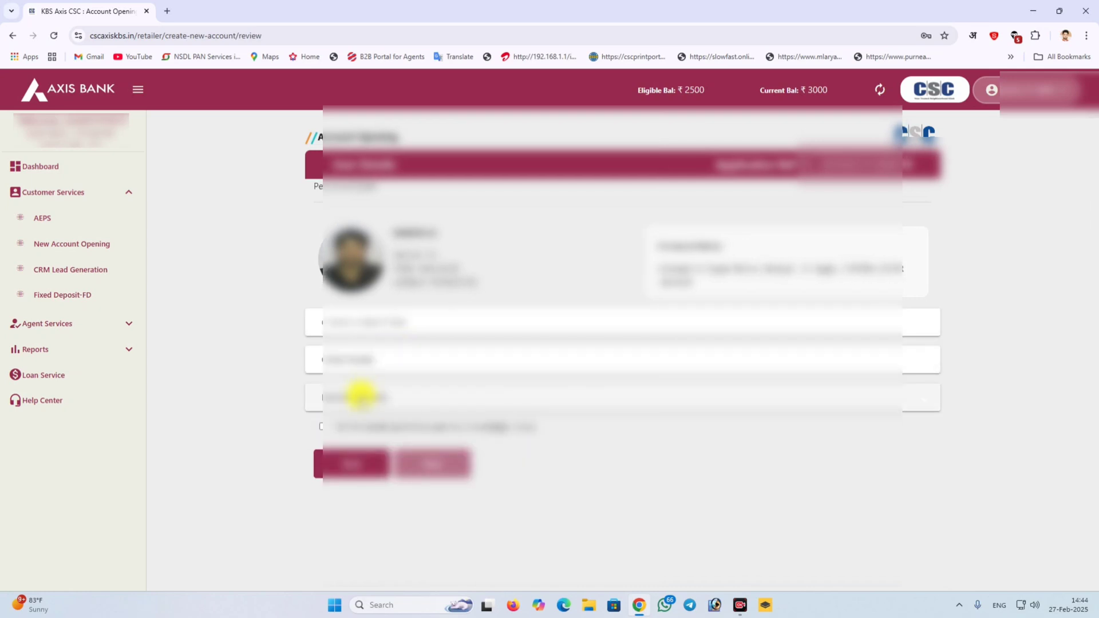
# Step: Check the third review section, give consent, and confirm the application for funding
pyautogui.click(365, 393)
pyautogui.click(366, 396)
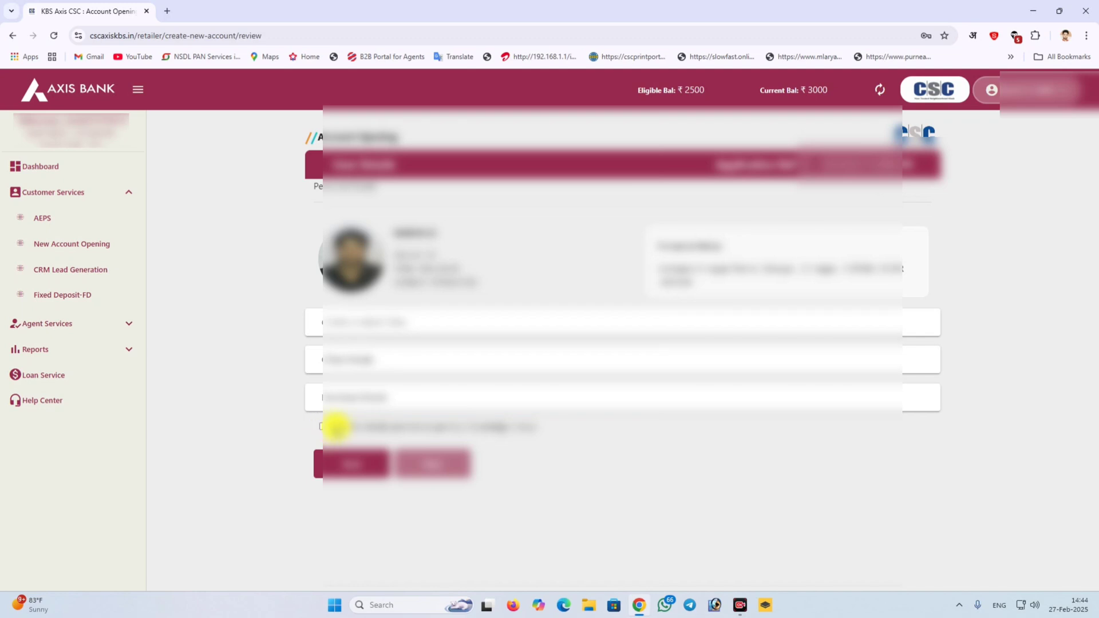
pyautogui.click(324, 427)
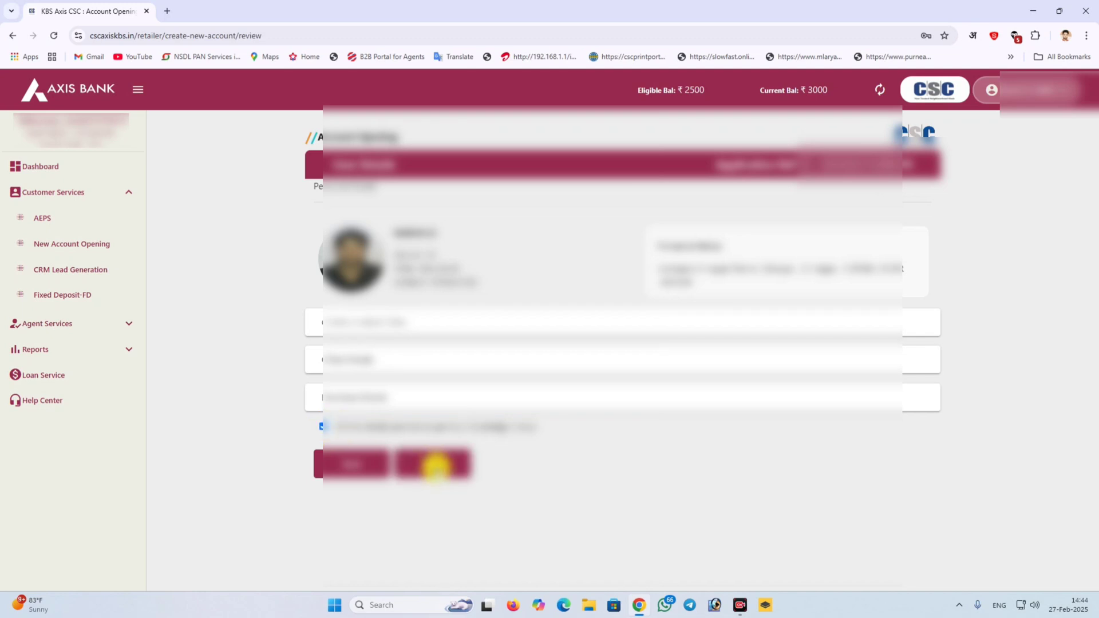
pyautogui.click(436, 464)
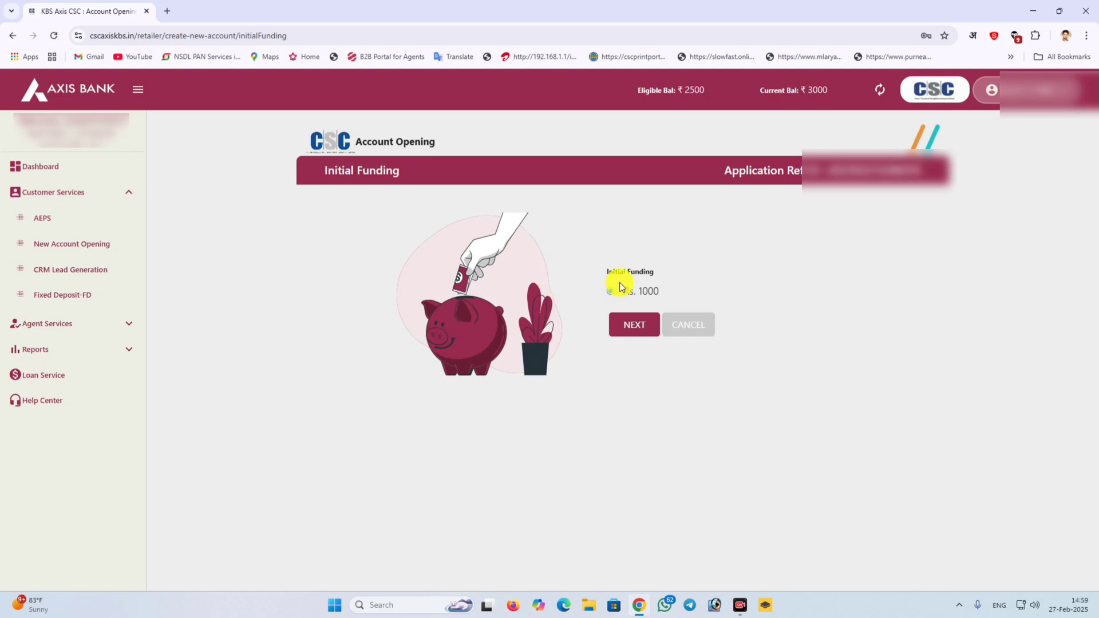
# Step: Pay the Rs. 1000 initial funding, tick all three declarations, and start Aadhaar verification
pyautogui.click(628, 326)
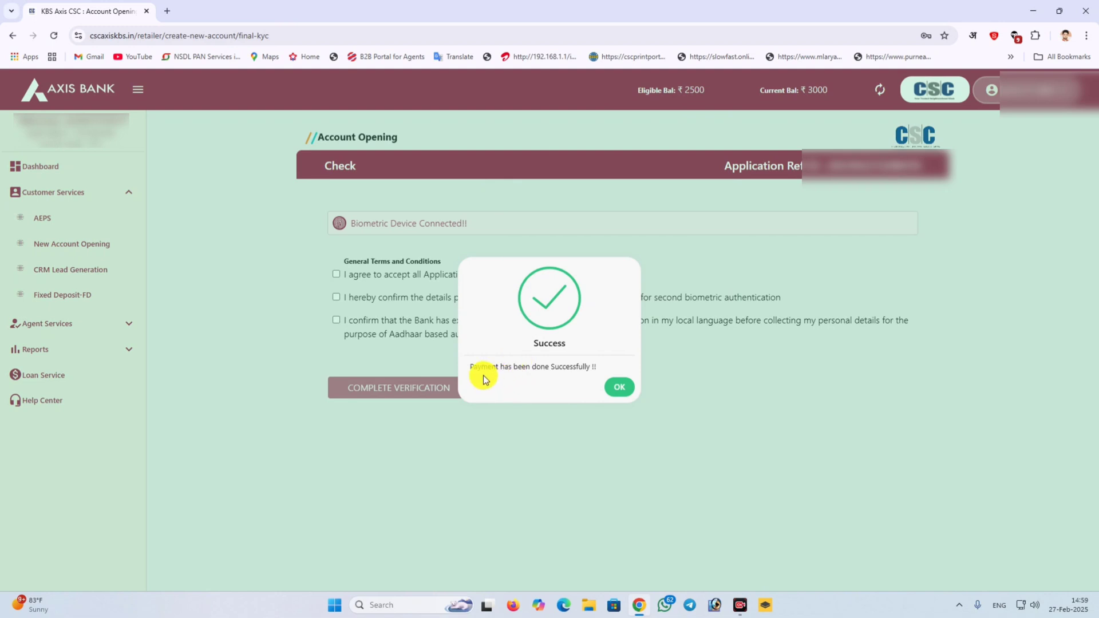
pyautogui.click(615, 389)
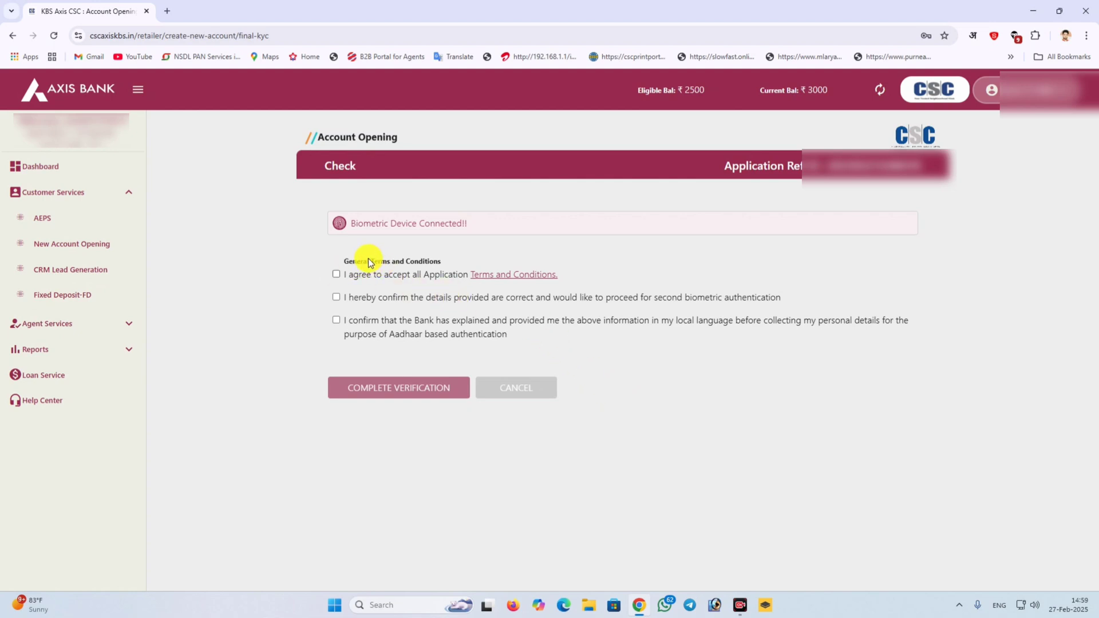
pyautogui.click(335, 274)
pyautogui.click(337, 297)
pyautogui.click(336, 320)
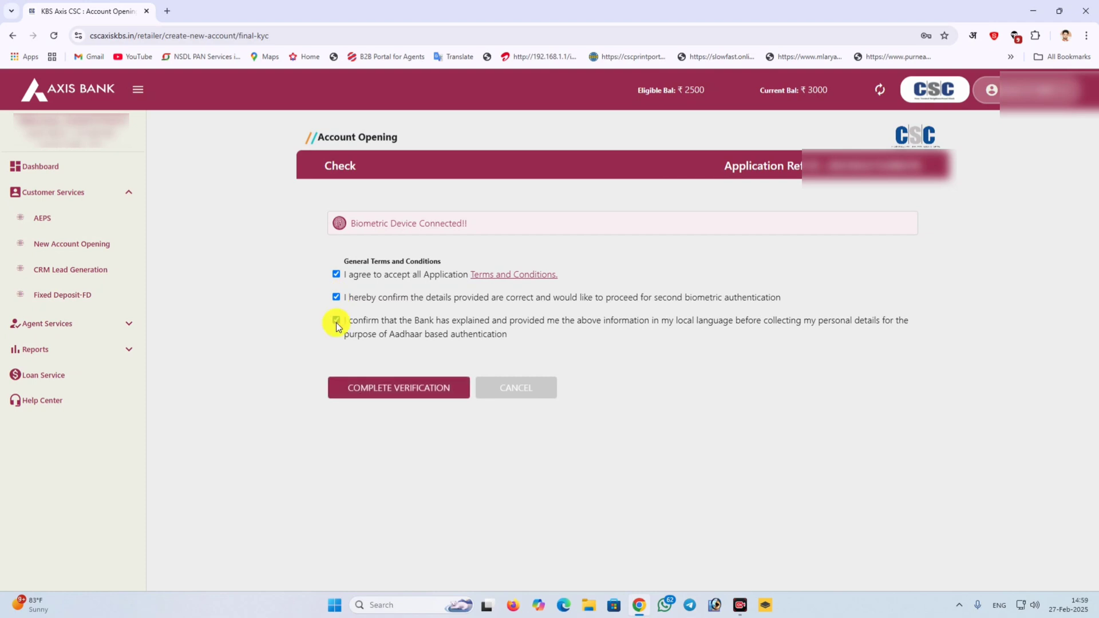
pyautogui.click(393, 397)
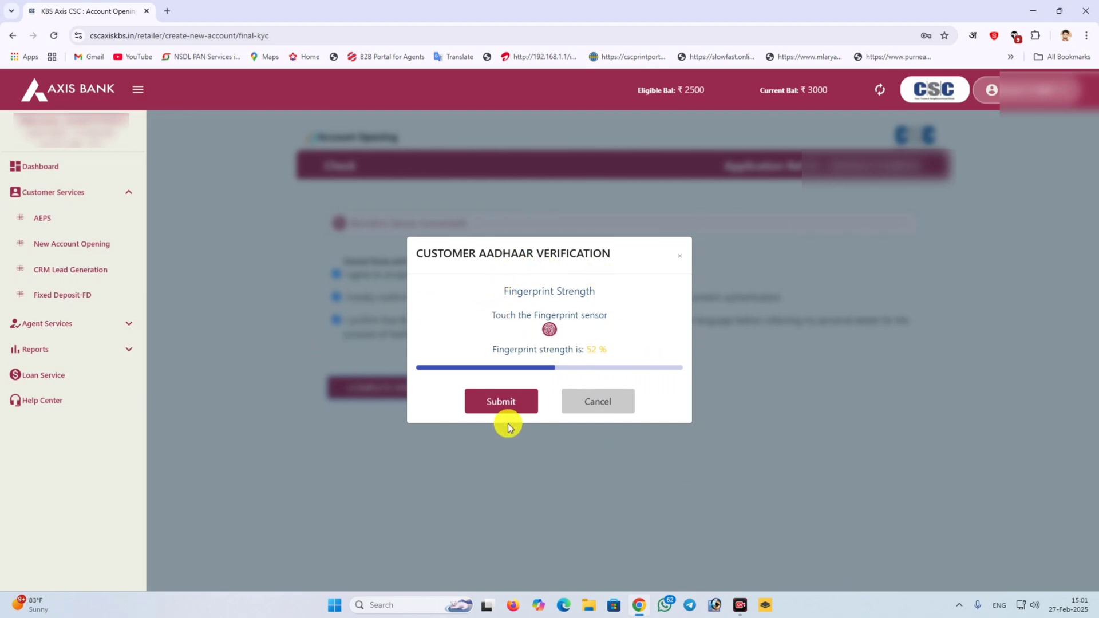
# Step: Submit the captured fingerprint so the account-created report appears
pyautogui.click(502, 403)
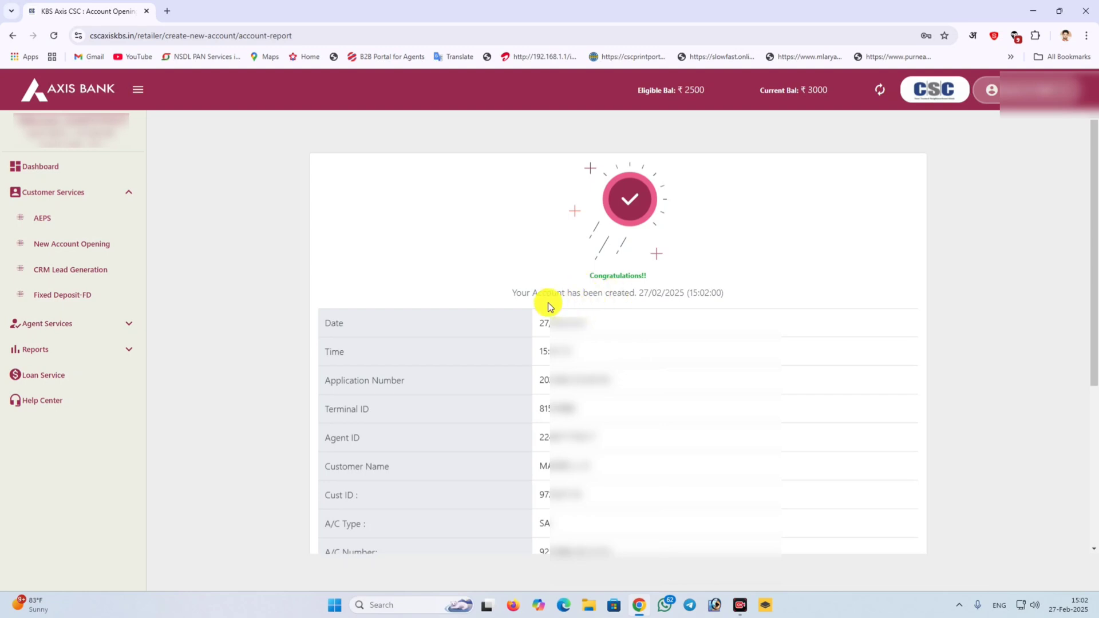
pyautogui.moveTo(517, 297); pyautogui.dragTo(598, 302)
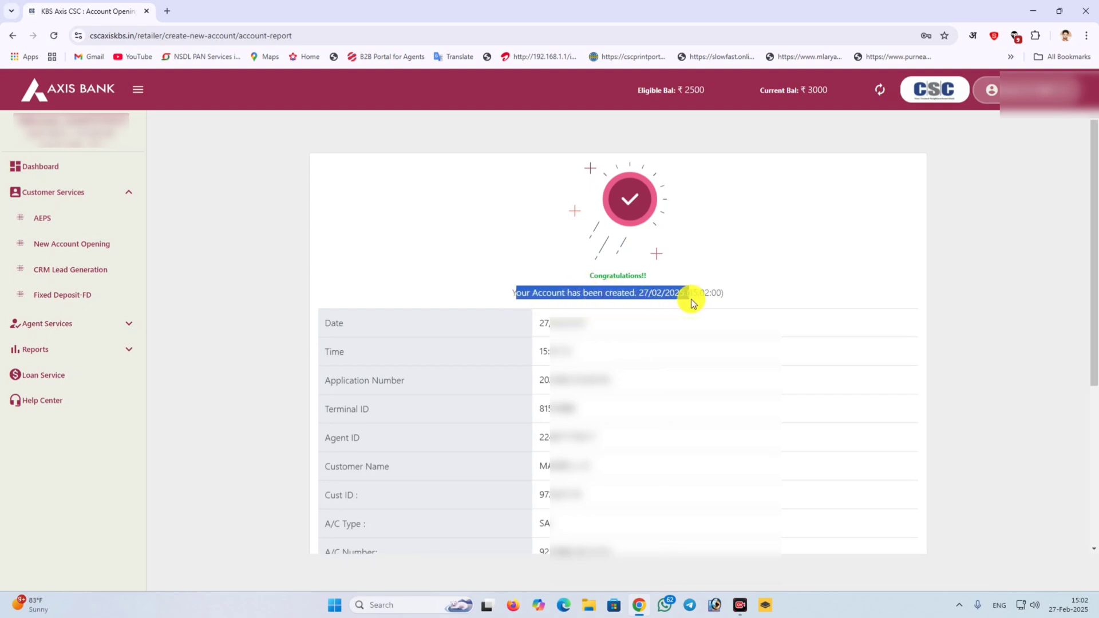
pyautogui.moveTo(691, 299); pyautogui.dragTo(730, 301)
pyautogui.moveTo(1094, 295); pyautogui.dragTo(1093, 386)
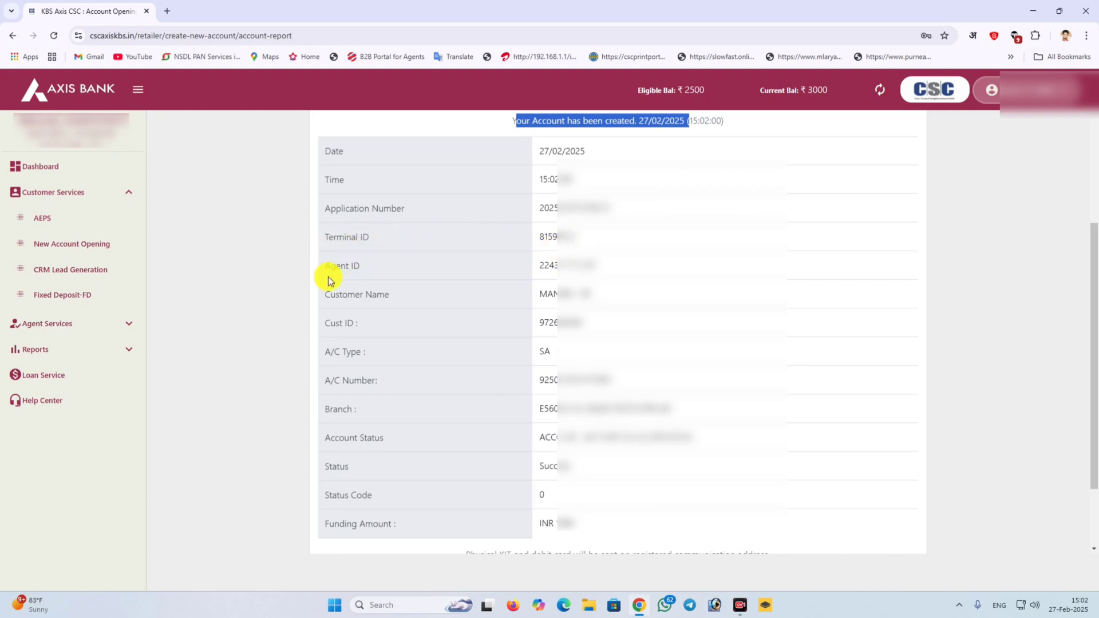
pyautogui.moveTo(537, 268); pyautogui.dragTo(598, 266)
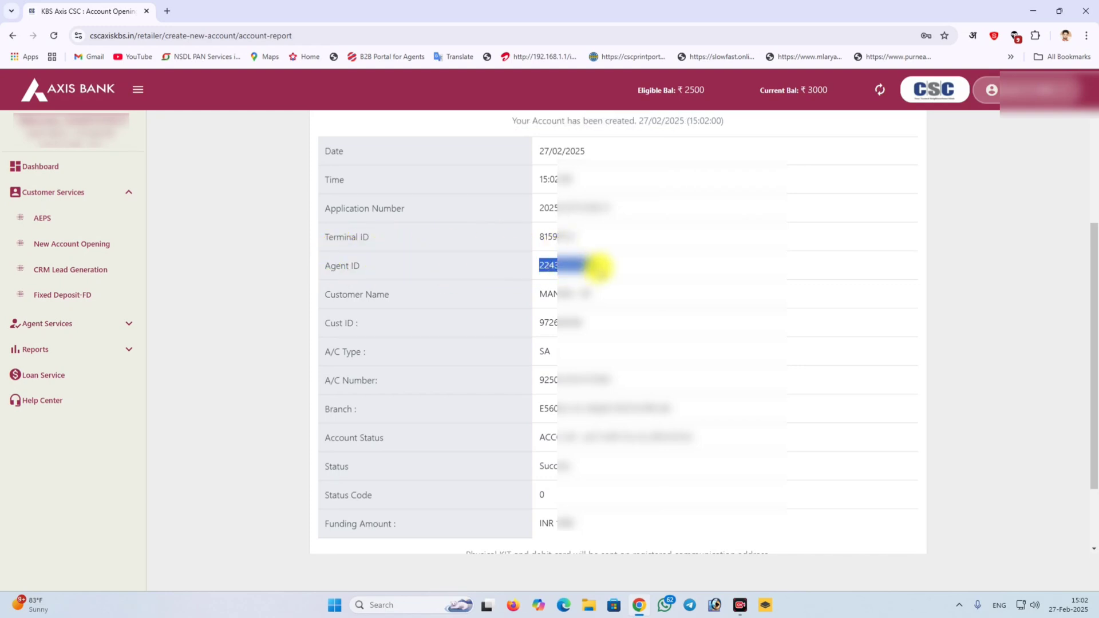
pyautogui.moveTo(535, 296); pyautogui.dragTo(616, 298)
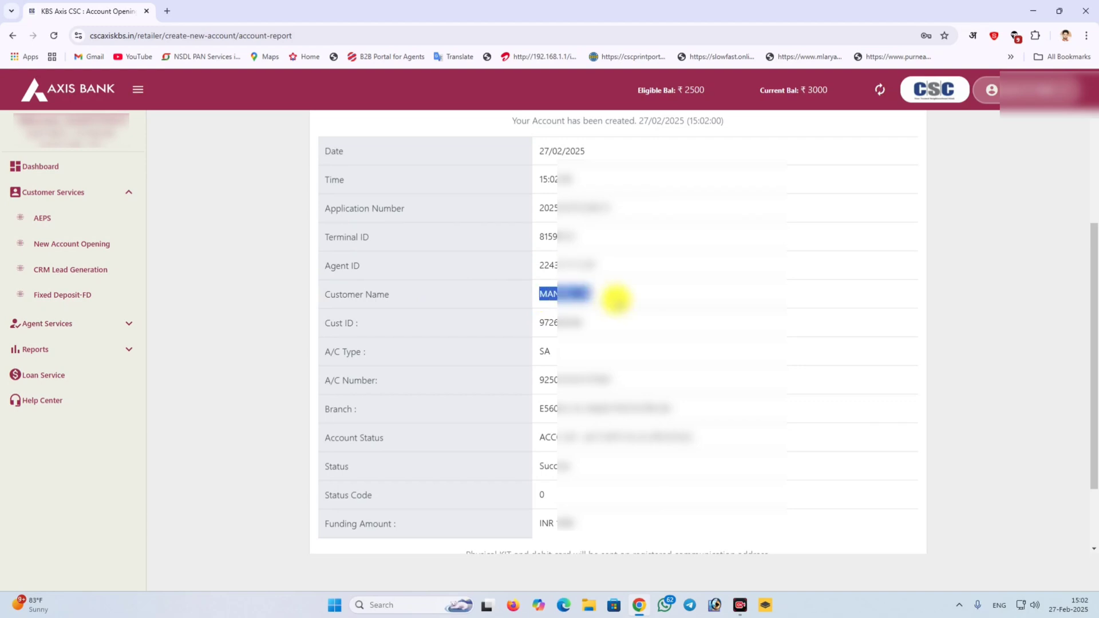
pyautogui.moveTo(538, 322); pyautogui.dragTo(584, 325)
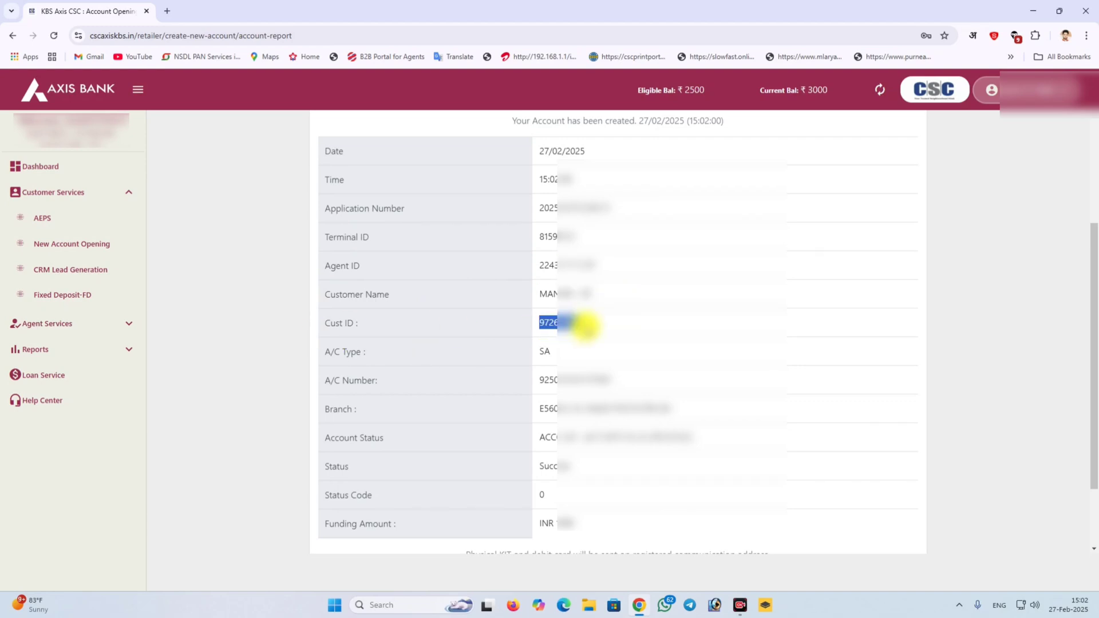
pyautogui.click(583, 325)
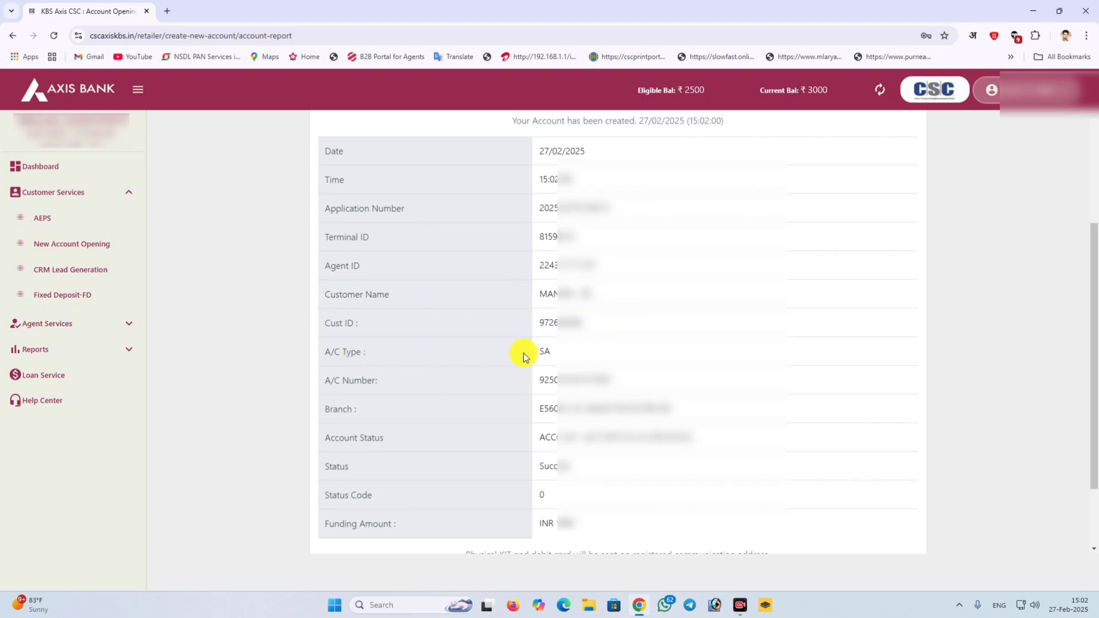
pyautogui.moveTo(535, 353); pyautogui.dragTo(618, 385)
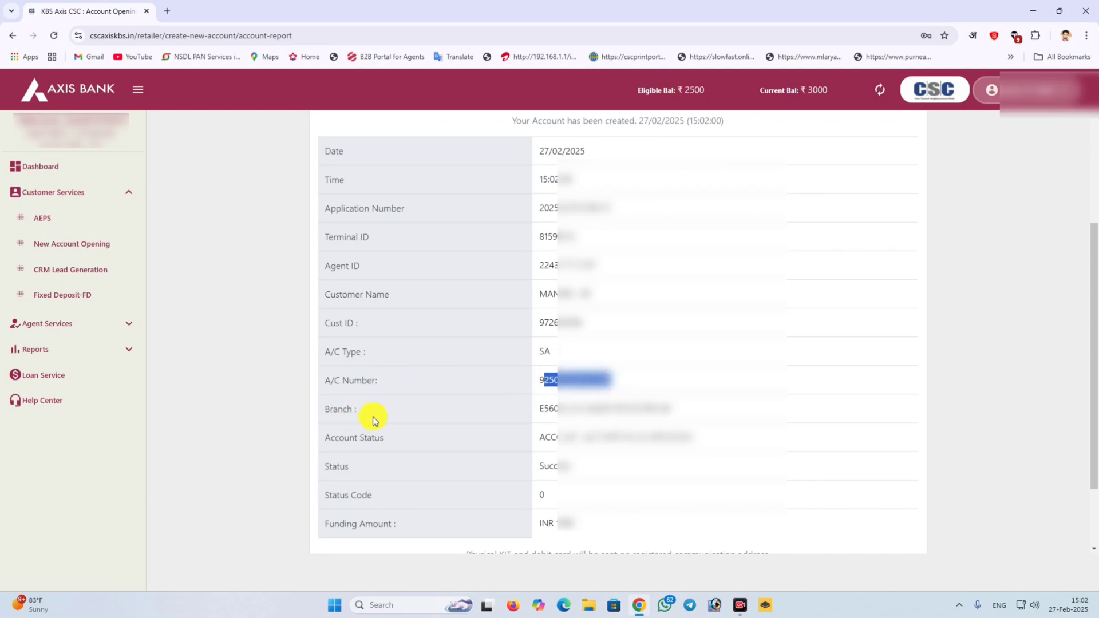
pyautogui.moveTo(541, 409); pyautogui.dragTo(689, 408)
pyautogui.click(690, 408)
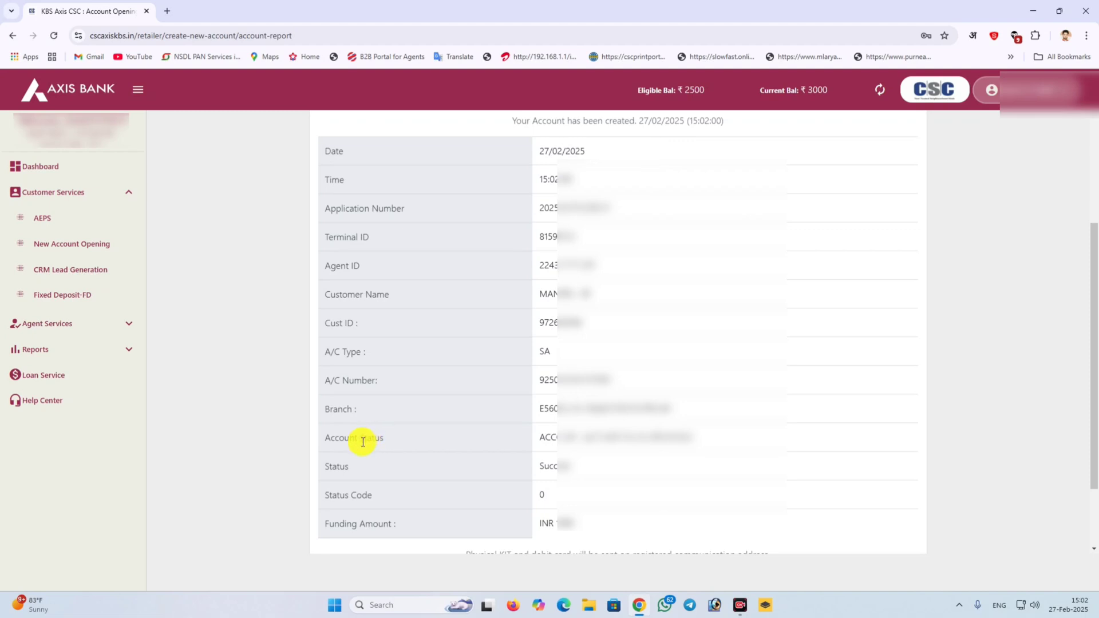
pyautogui.moveTo(544, 439); pyautogui.dragTo(656, 439)
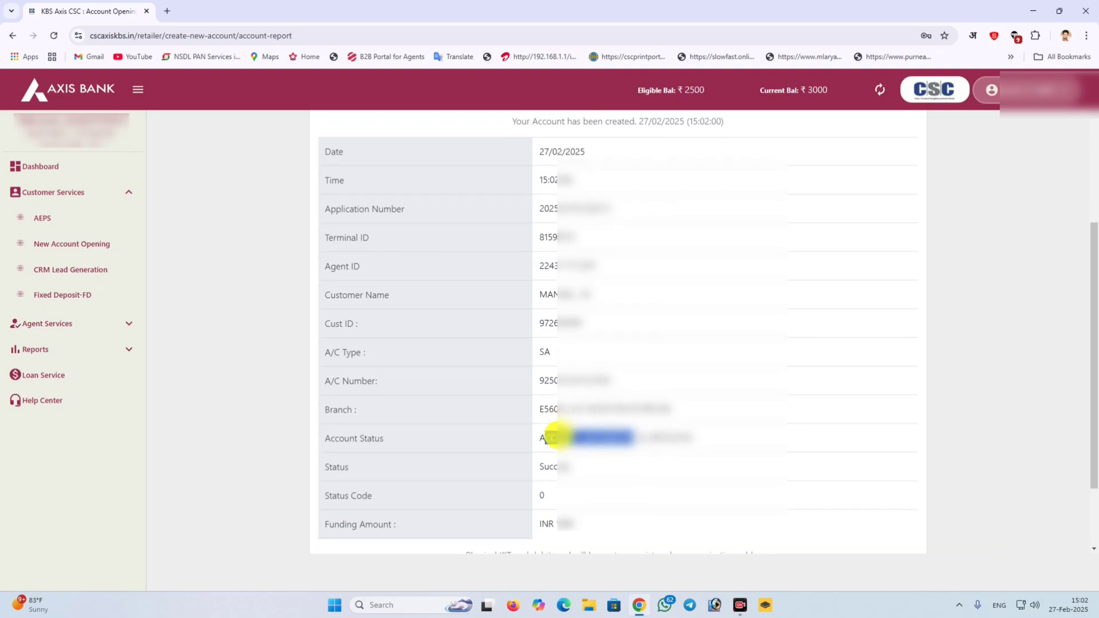
pyautogui.scroll(-2, 559, 436)
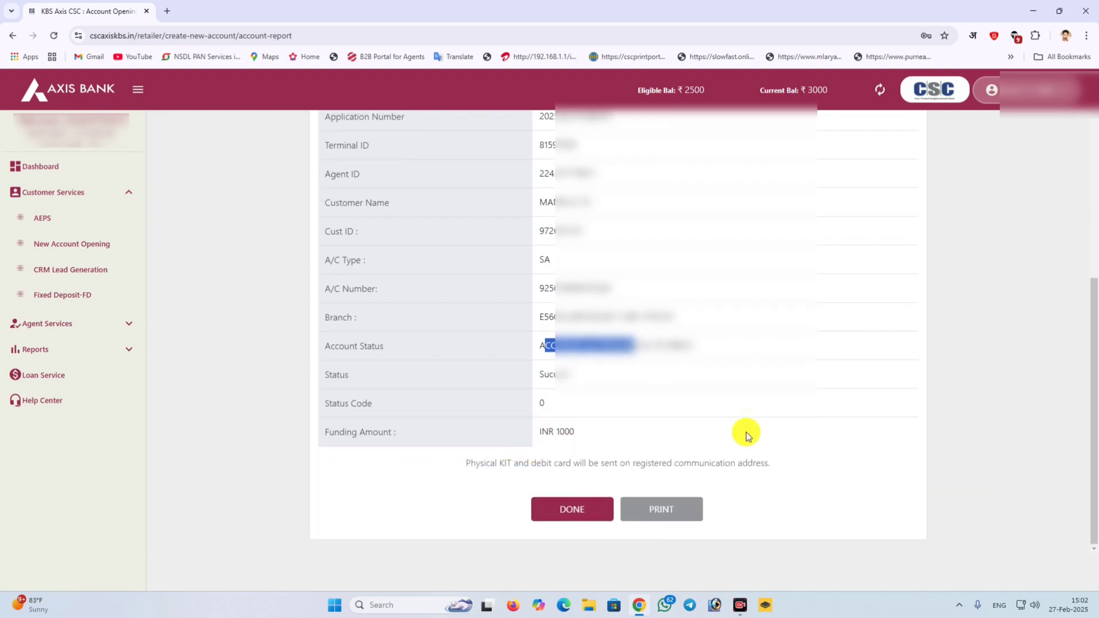
pyautogui.scroll(1, 746, 435)
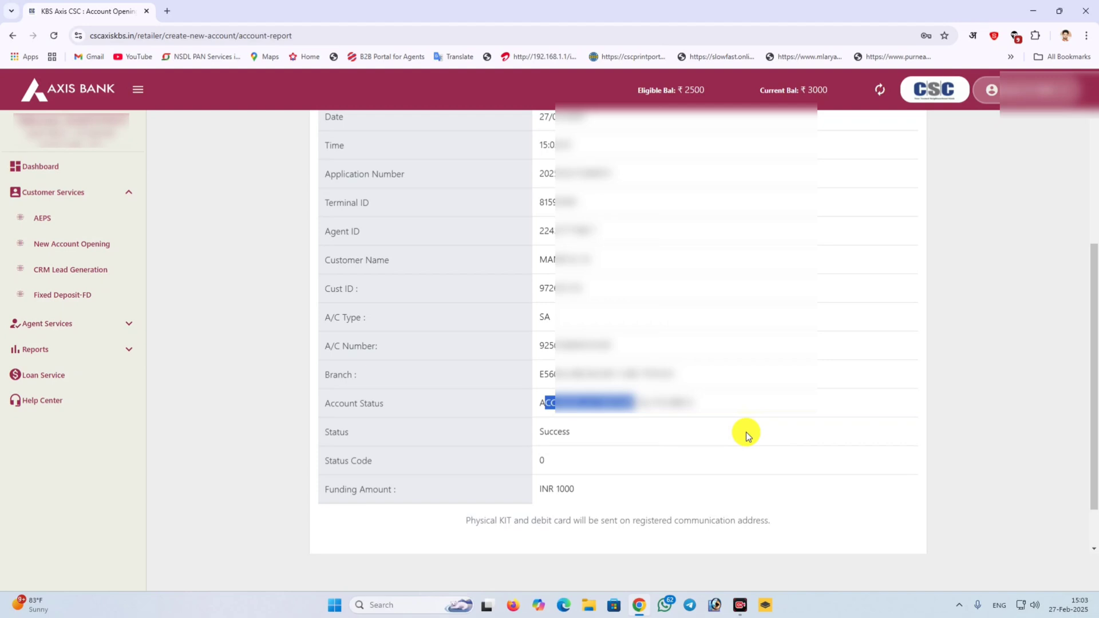
pyautogui.scroll(-1, 746, 438)
pyautogui.scroll(1, 493, 426)
pyautogui.scroll(-1, 511, 408)
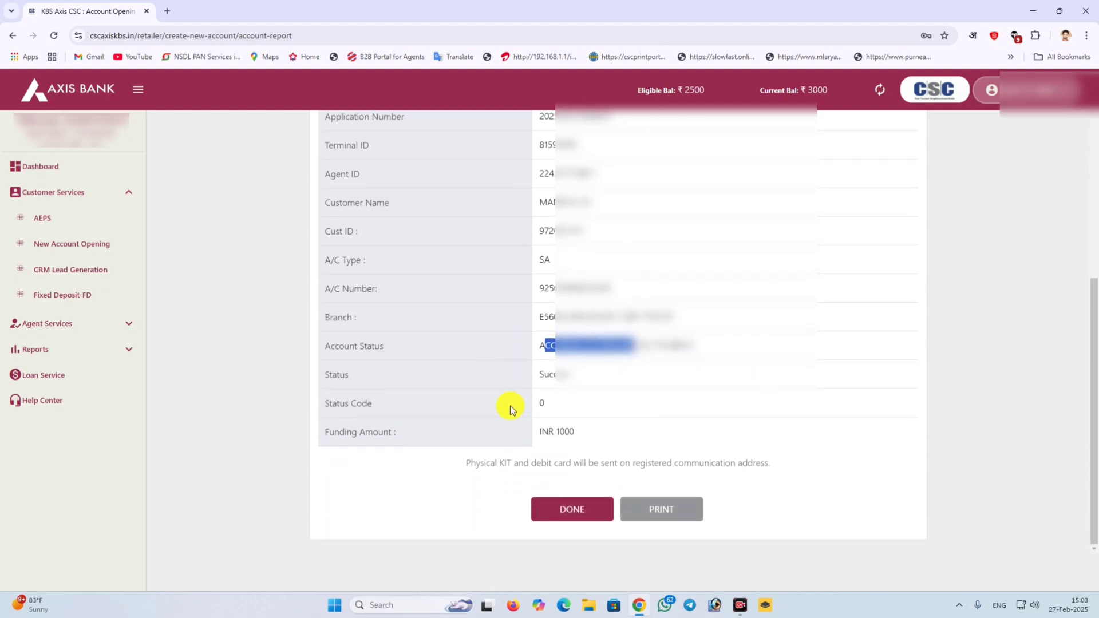
# Step: Print the account report to PDF, close Acrobat, and copy the Application Number
pyautogui.click(659, 511)
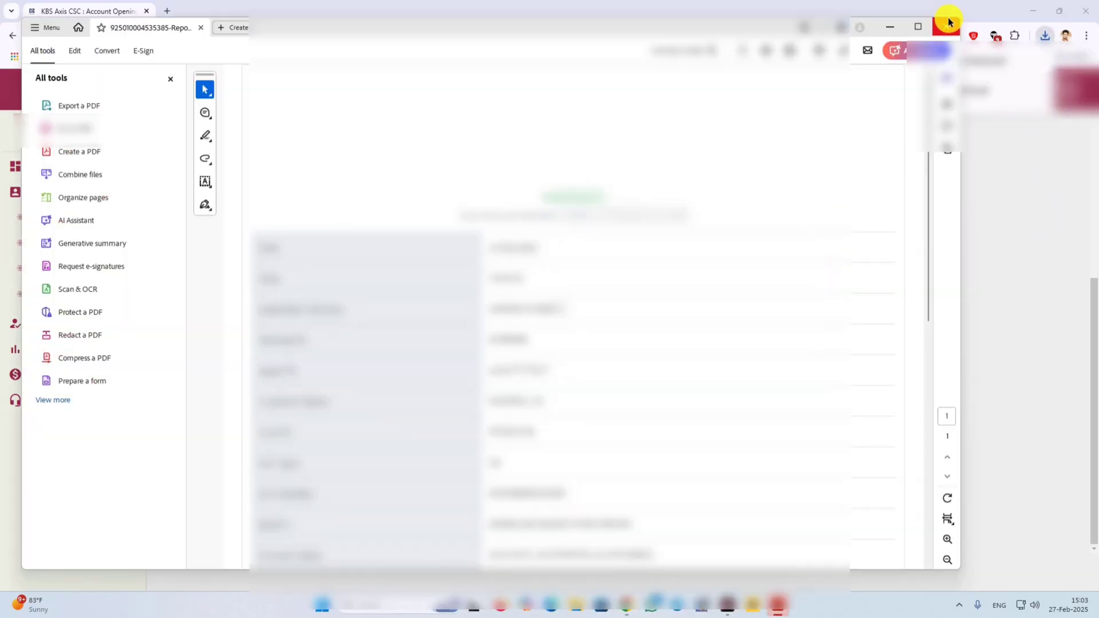
pyautogui.click(948, 23)
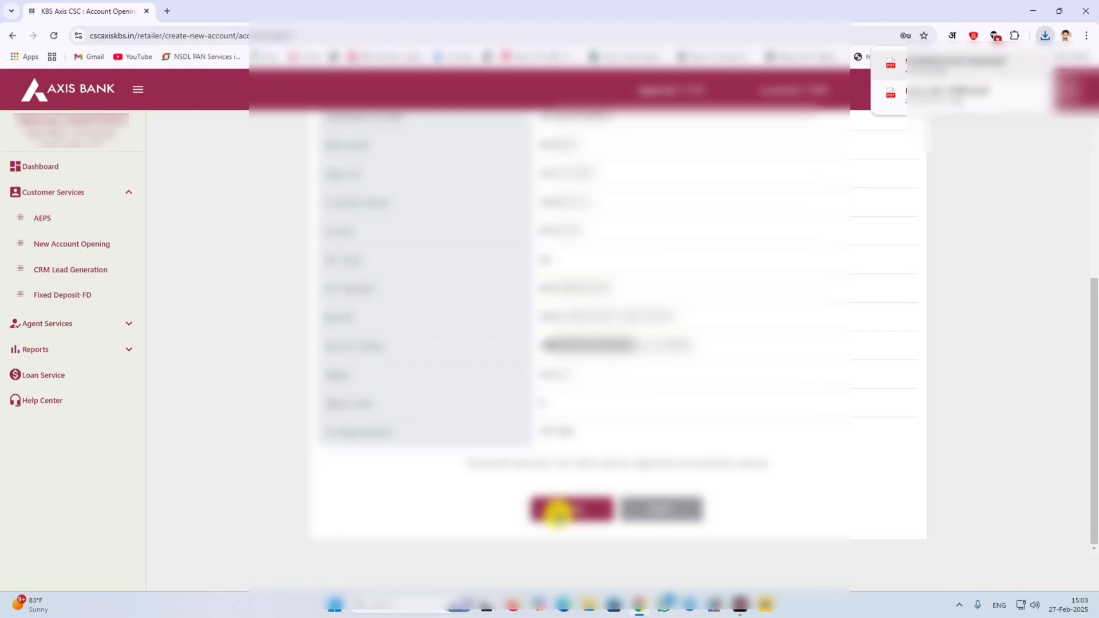
pyautogui.scroll(3, 573, 314)
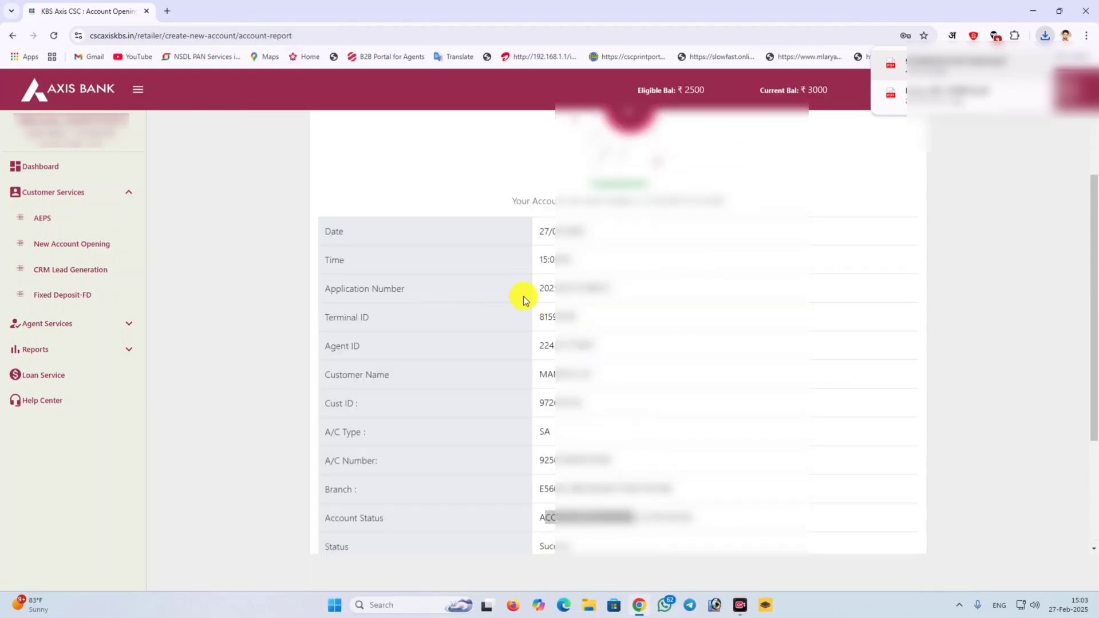
pyautogui.moveTo(534, 293); pyautogui.dragTo(601, 286)
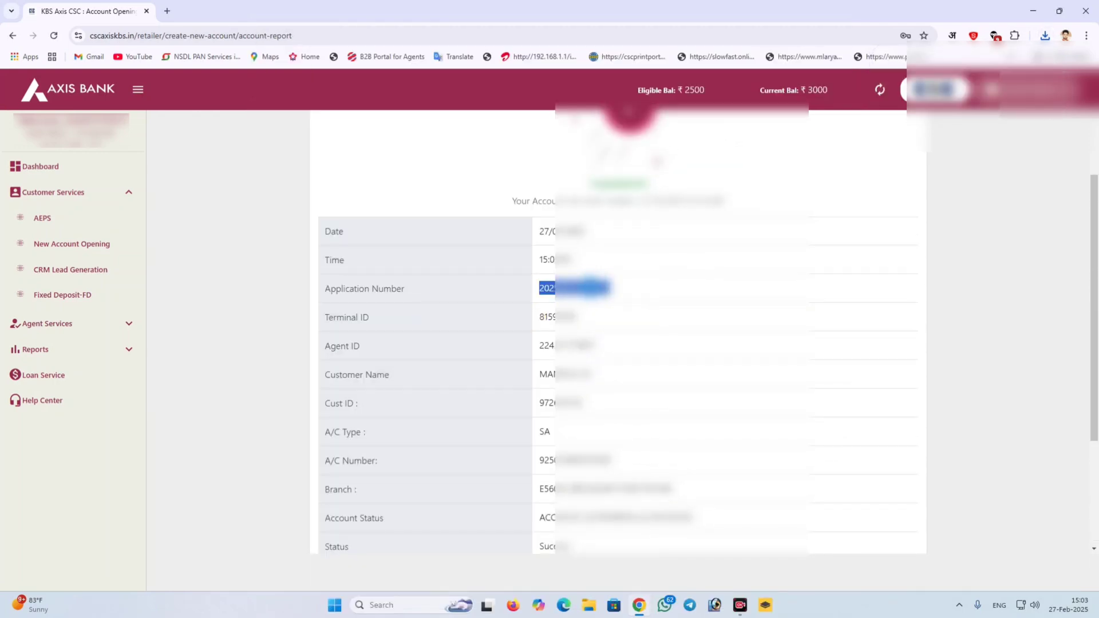
pyautogui.rightClick(593, 293)
pyautogui.click(625, 304)
pyautogui.scroll(-3, 629, 332)
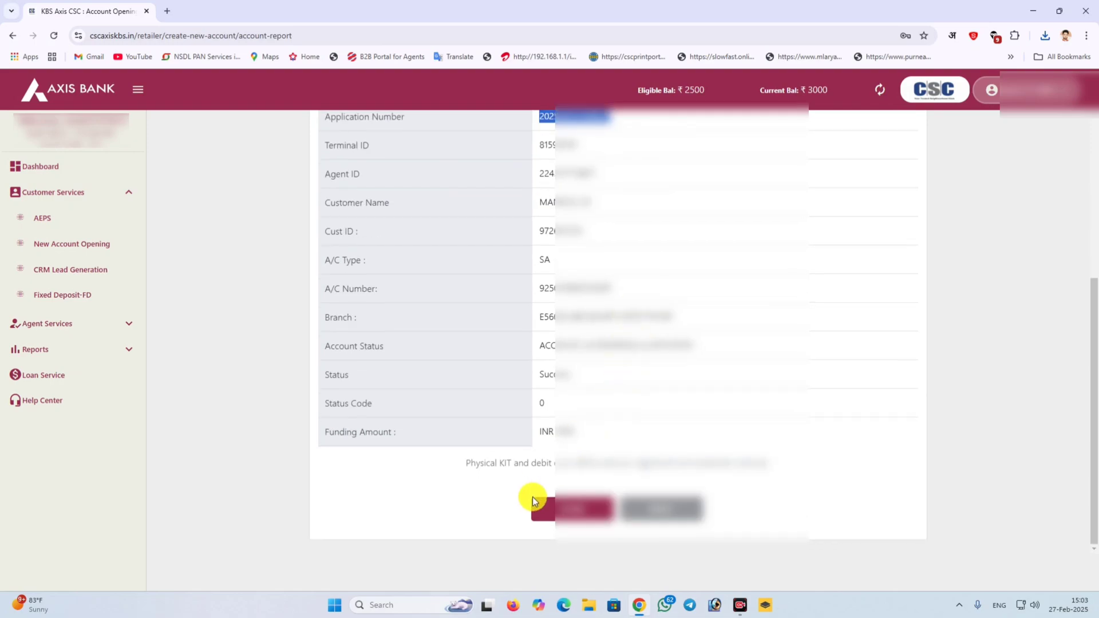
# Step: Finish with the report and return to New Account Opening, dismissing the popups
pyautogui.click(569, 505)
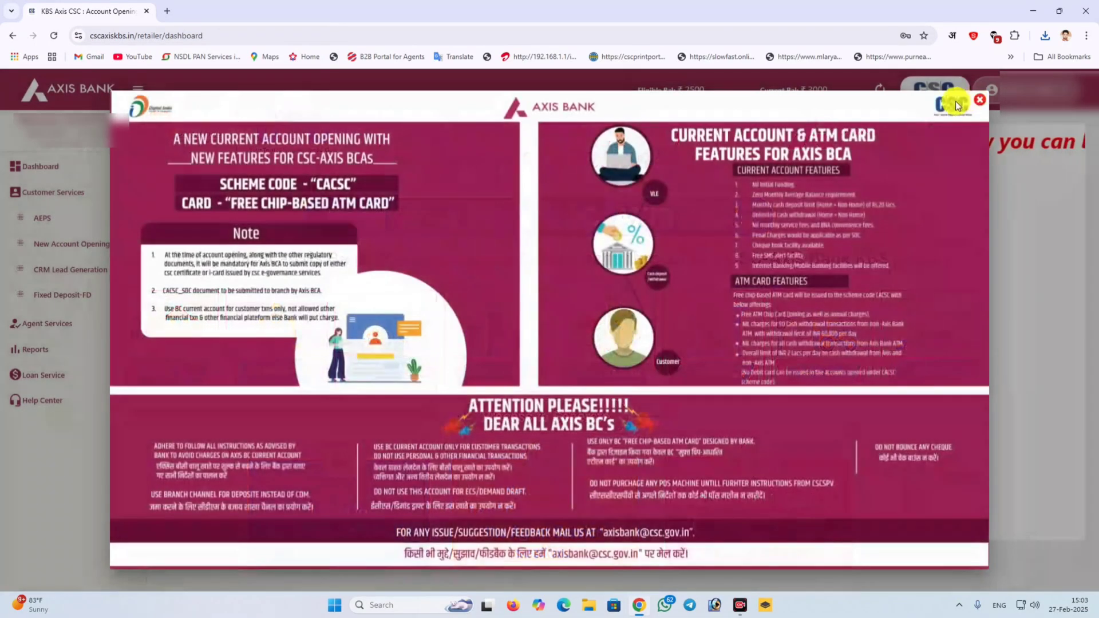
pyautogui.click(980, 106)
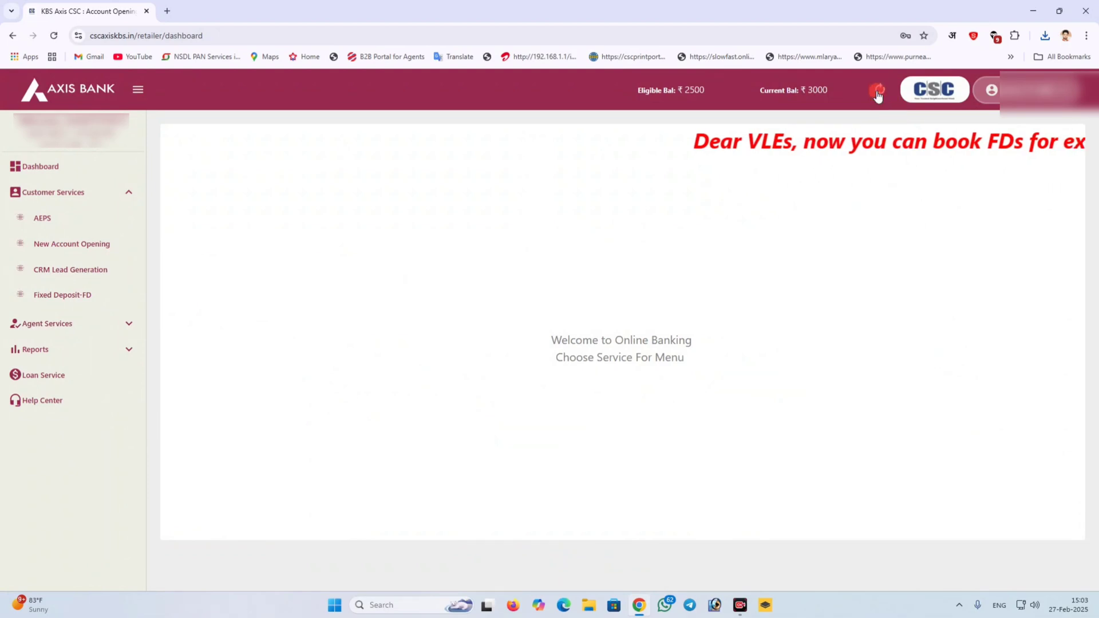
pyautogui.click(880, 91)
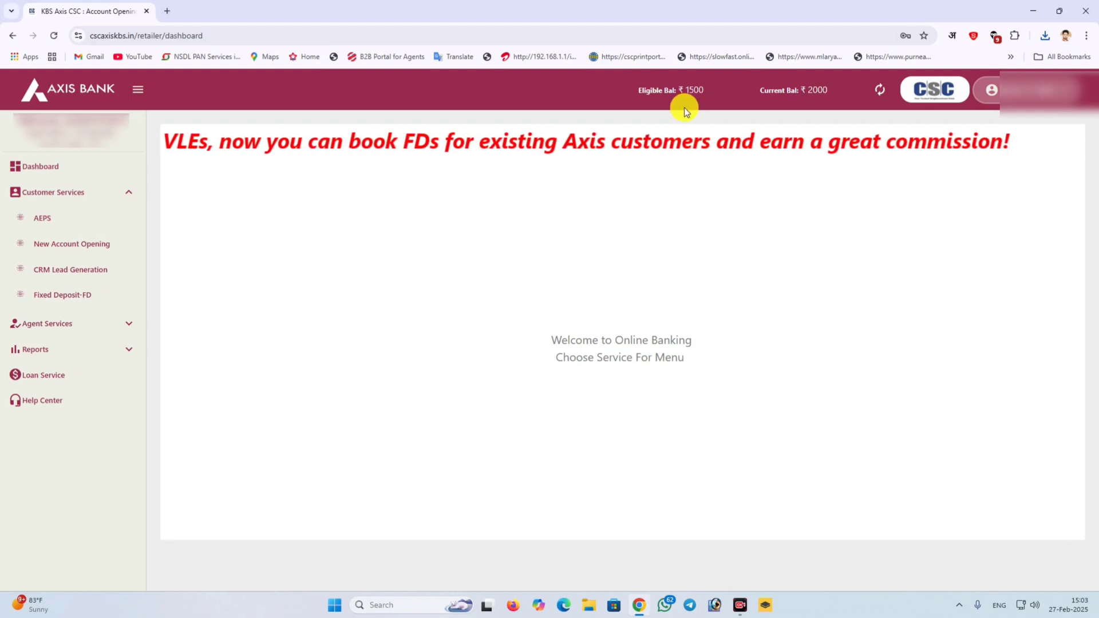
pyautogui.click(53, 246)
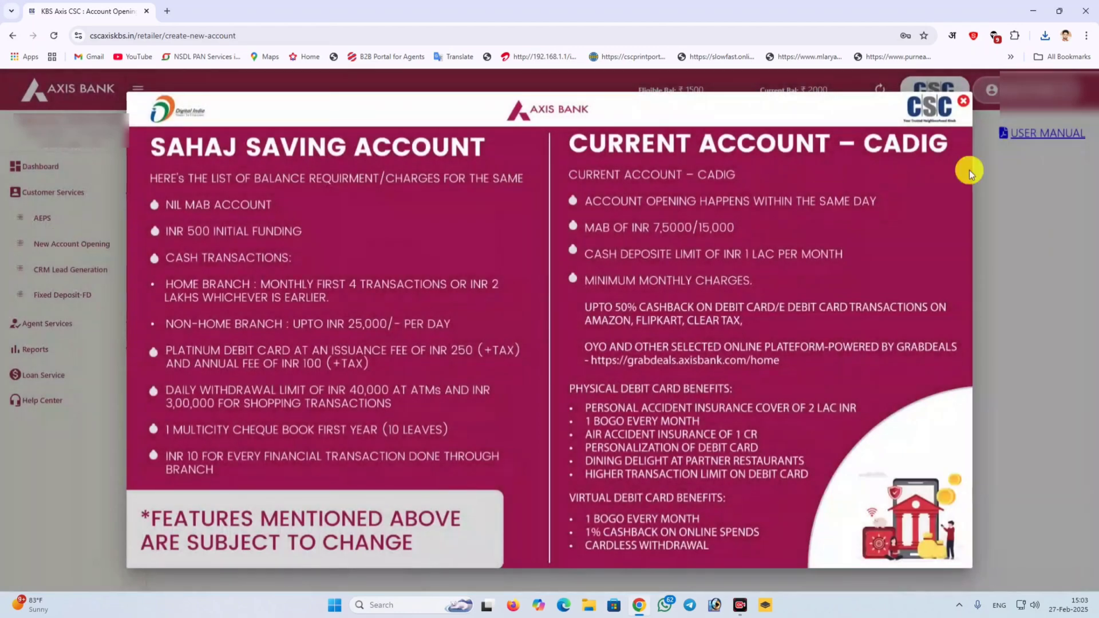
pyautogui.click(963, 101)
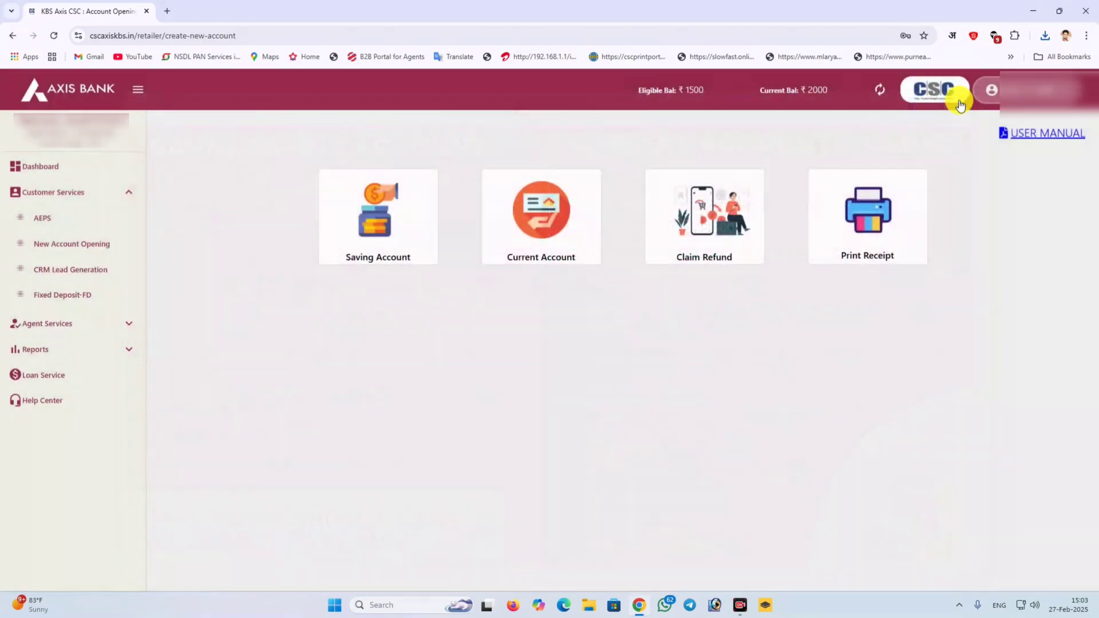
# Step: Open Print Receipt and switch the lookup from Application RefID to Mobile Number
pyautogui.click(871, 260)
pyautogui.click(698, 208)
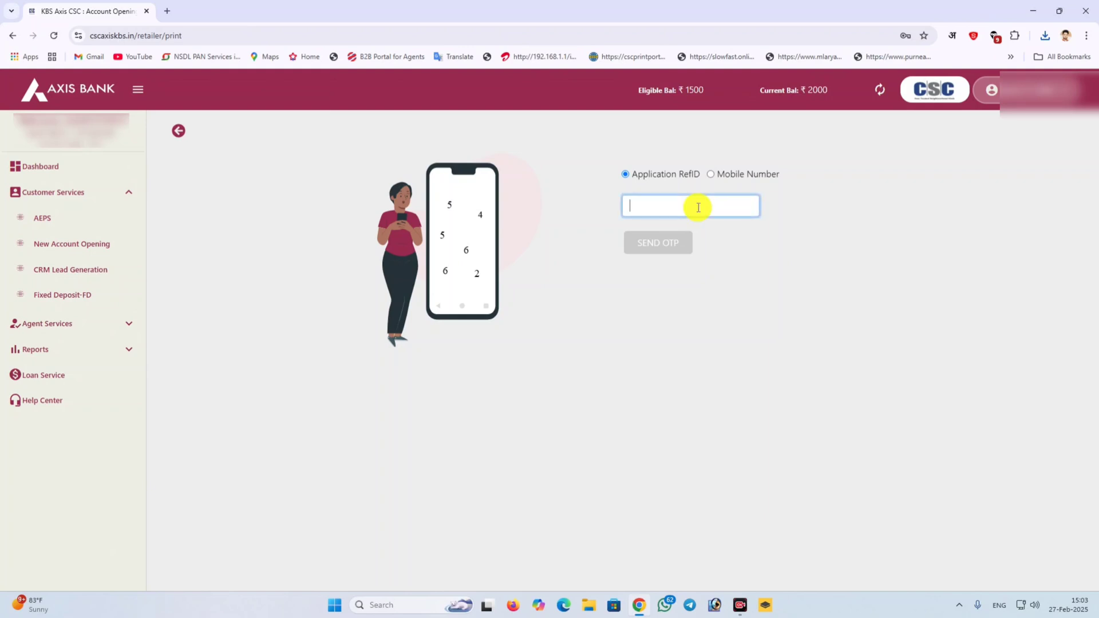
pyautogui.rightClick(658, 211)
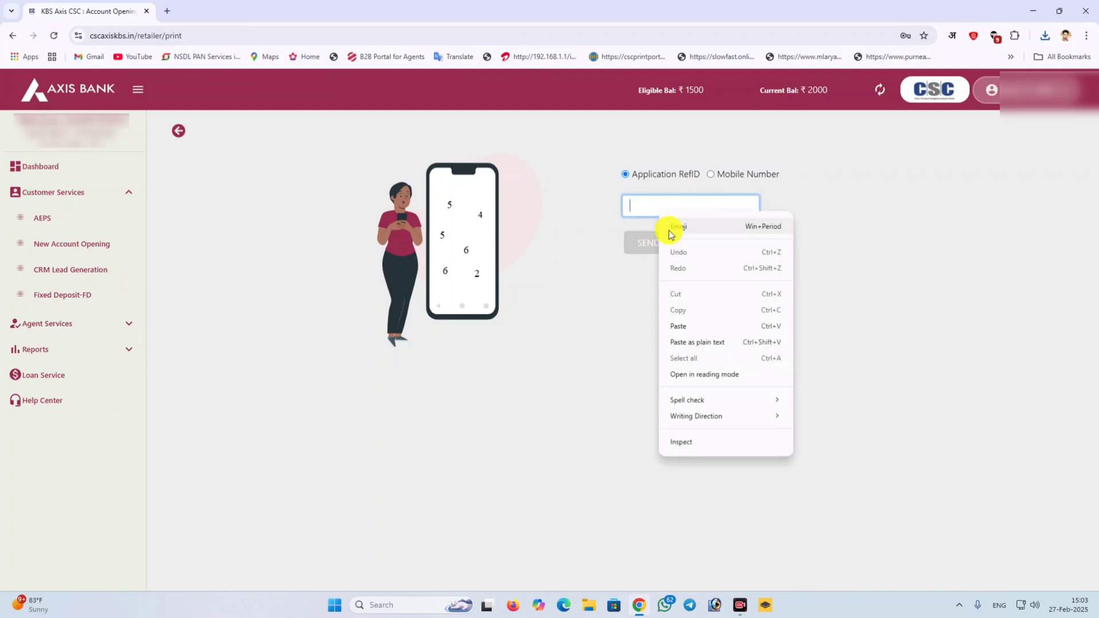
pyautogui.click(681, 324)
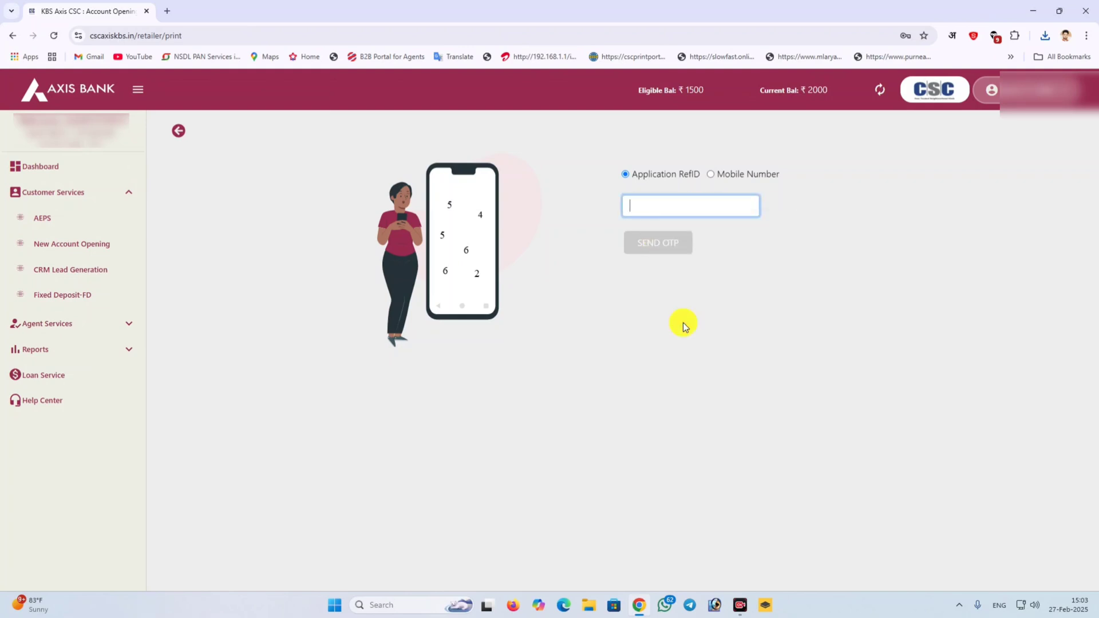
pyautogui.click(711, 175)
pyautogui.click(672, 195)
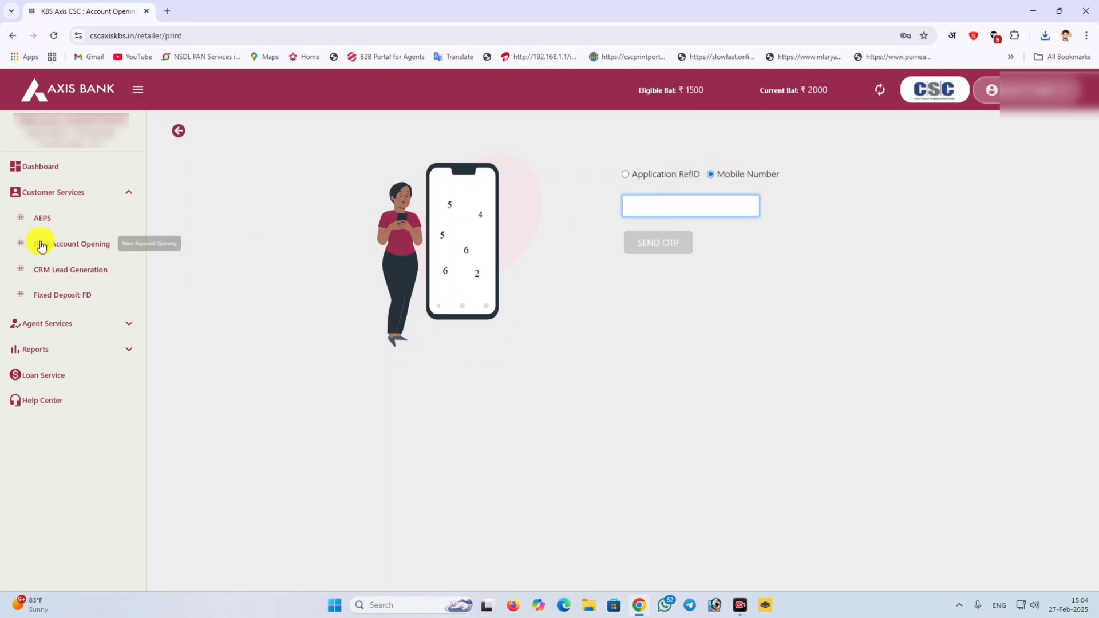
# Step: From New Account Opening, dismiss the features notice and proceed with a Savings Account
pyautogui.click(47, 244)
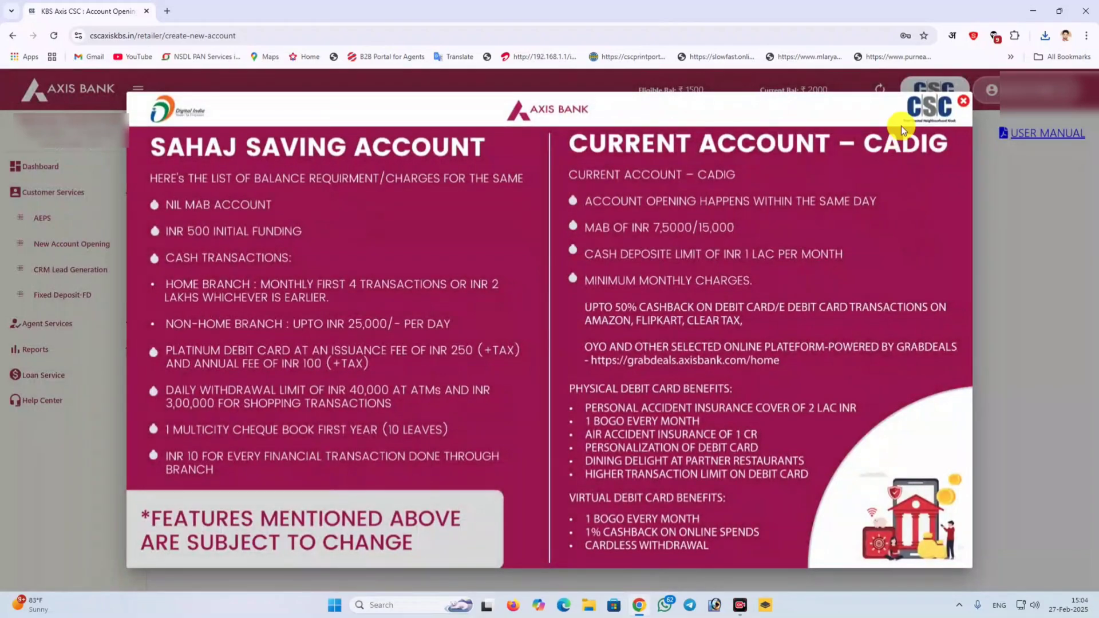
pyautogui.click(962, 104)
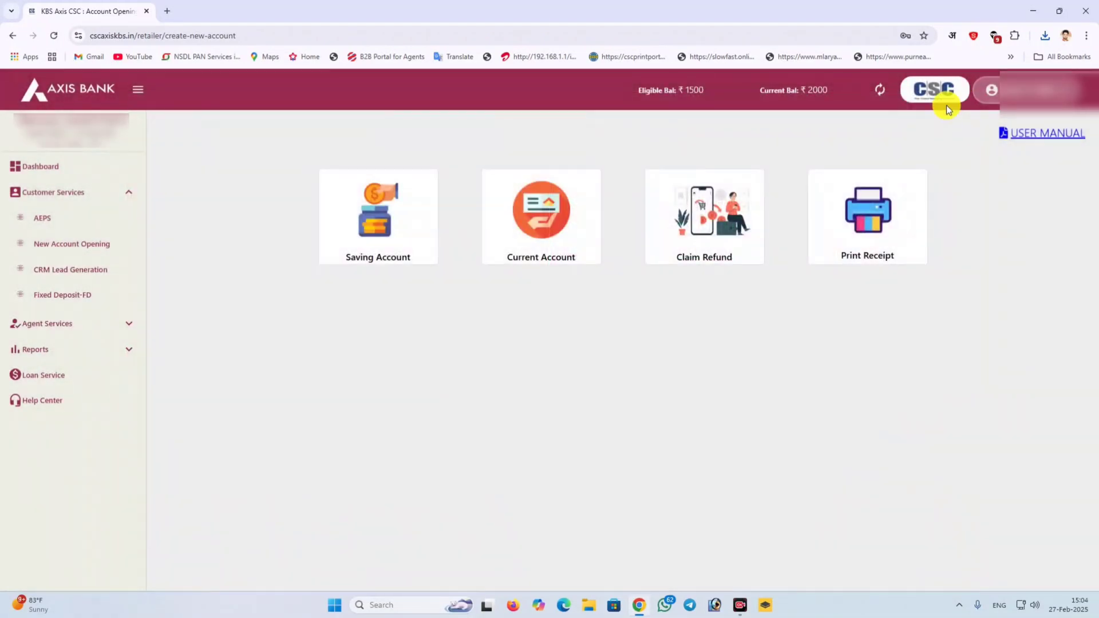
pyautogui.click(427, 247)
pyautogui.click(611, 424)
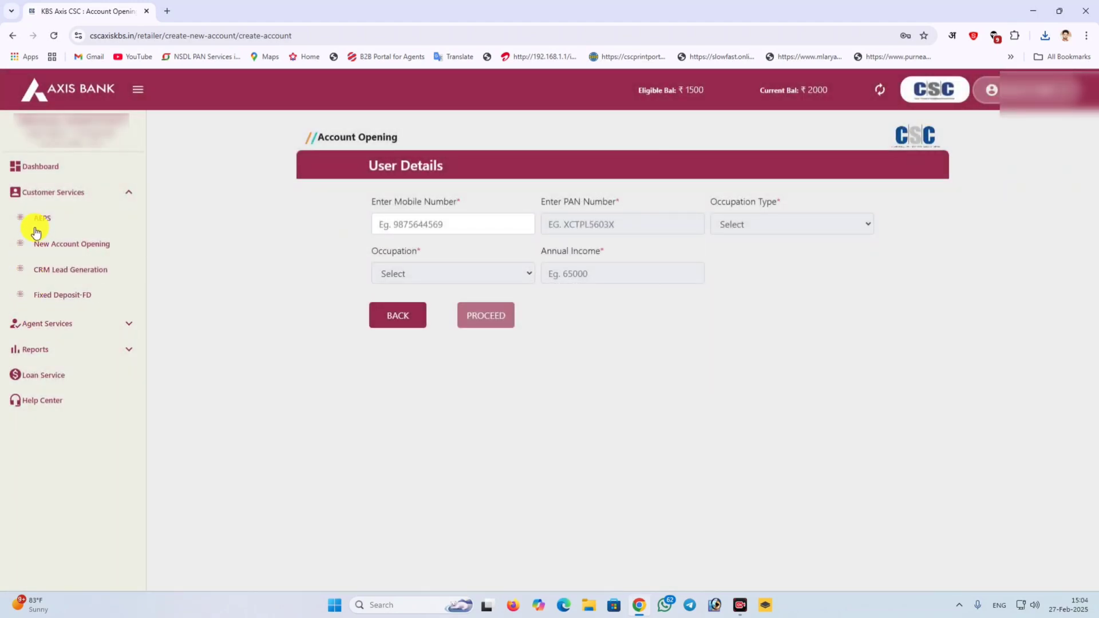
# Step: Go back and proceed with a Current Account instead, collapsing the Customer Services sidebar
pyautogui.click(47, 249)
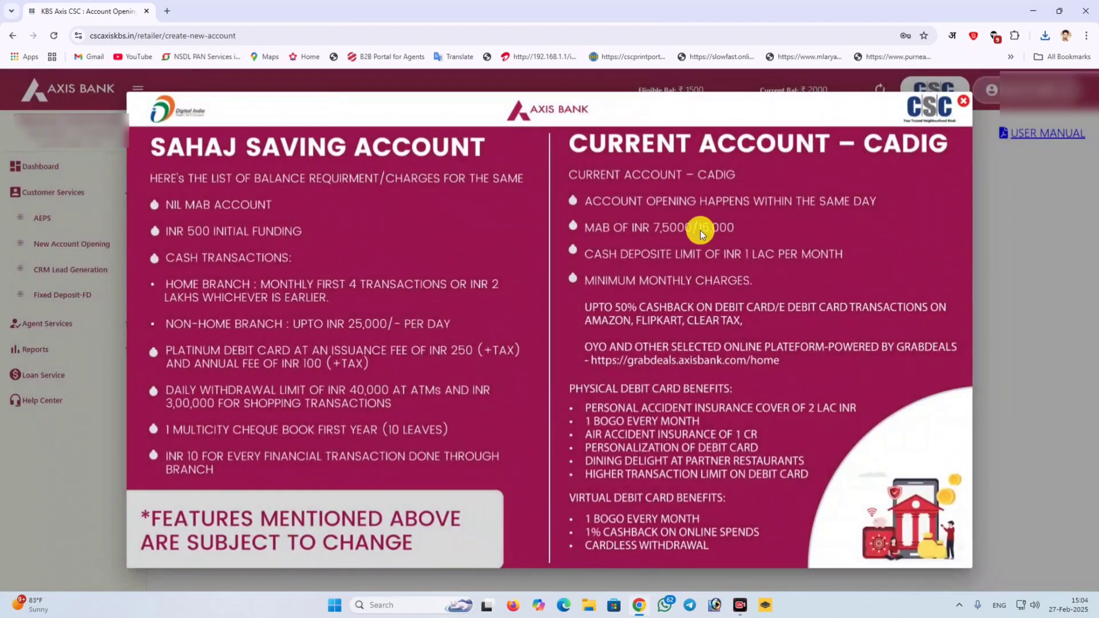
pyautogui.click(962, 102)
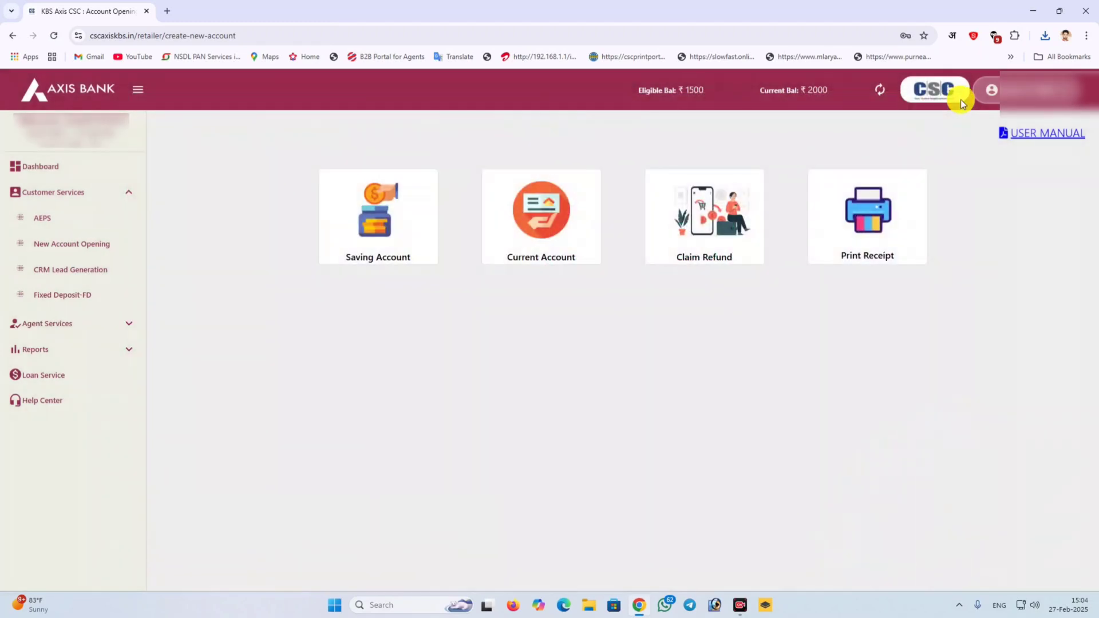
pyautogui.click(561, 234)
pyautogui.click(604, 426)
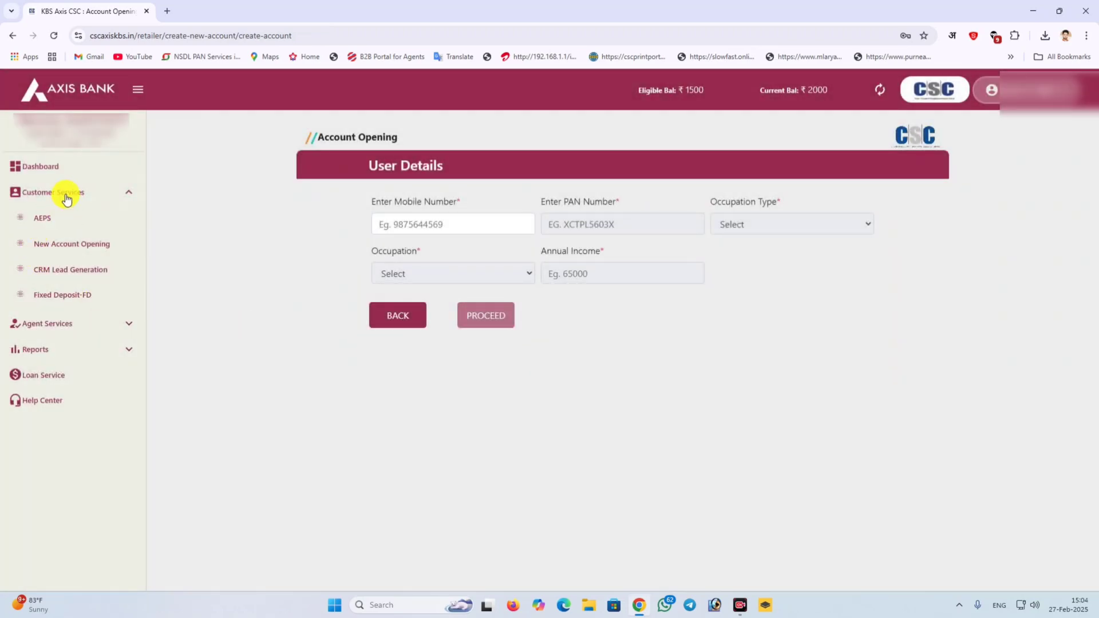
pyautogui.click(66, 198)
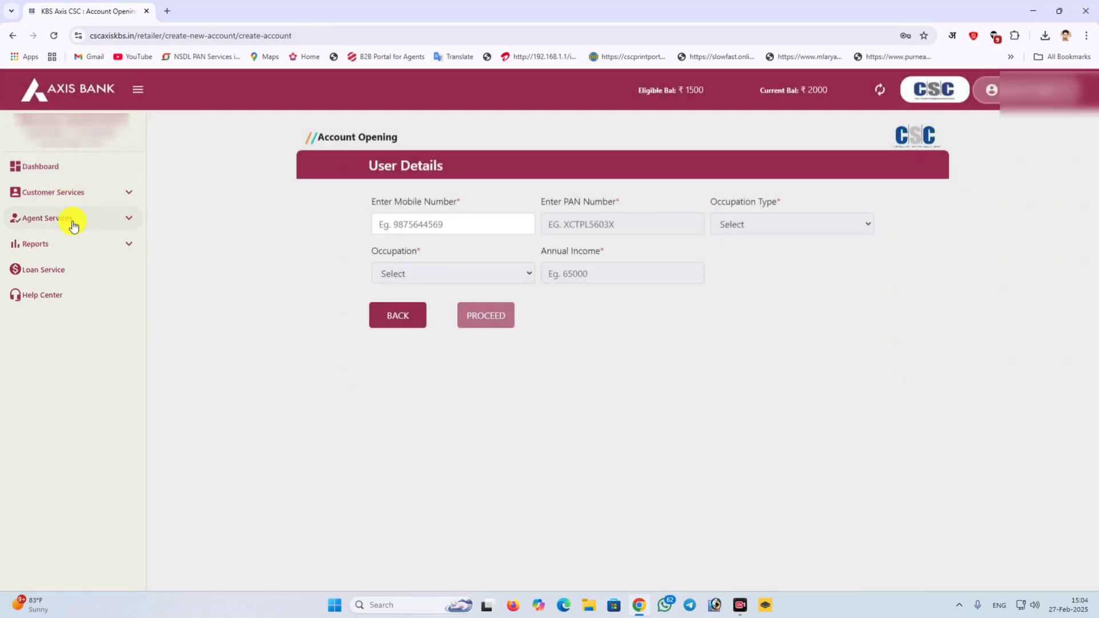